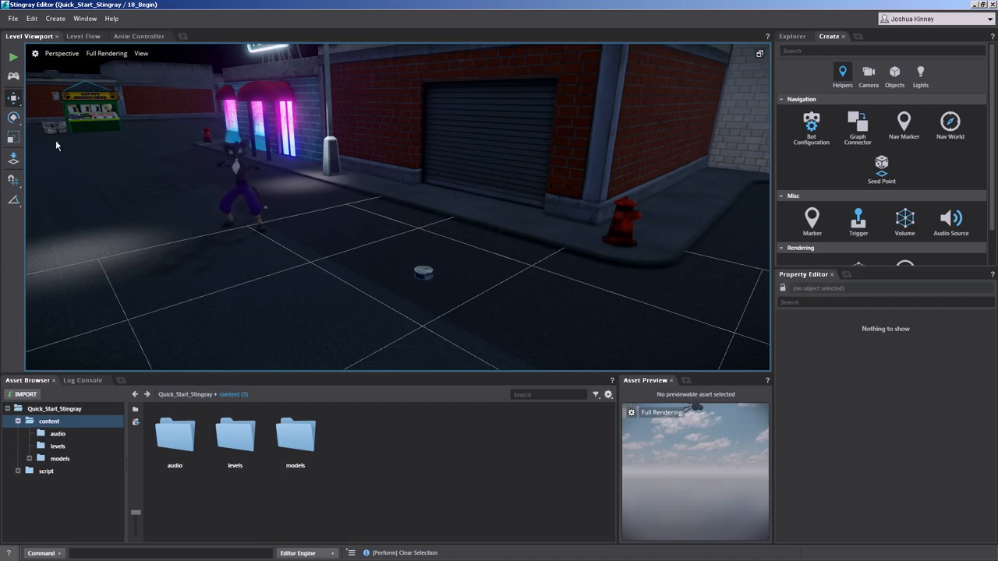
Step: Try to create a new Wwise project for Quick_Start_Stingray and check the existing project folders in Stingray Files
left_click(13, 18)
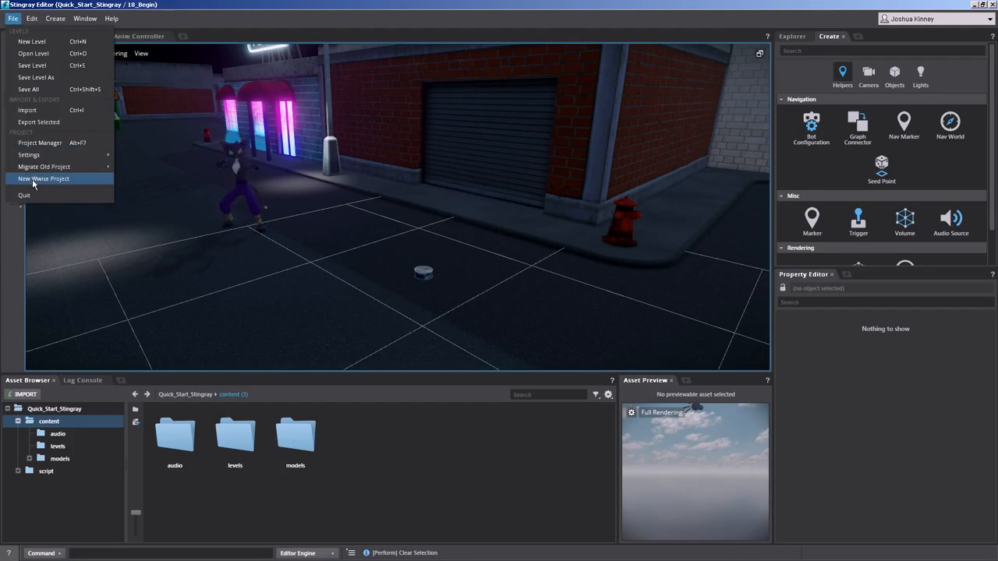
left_click(33, 179)
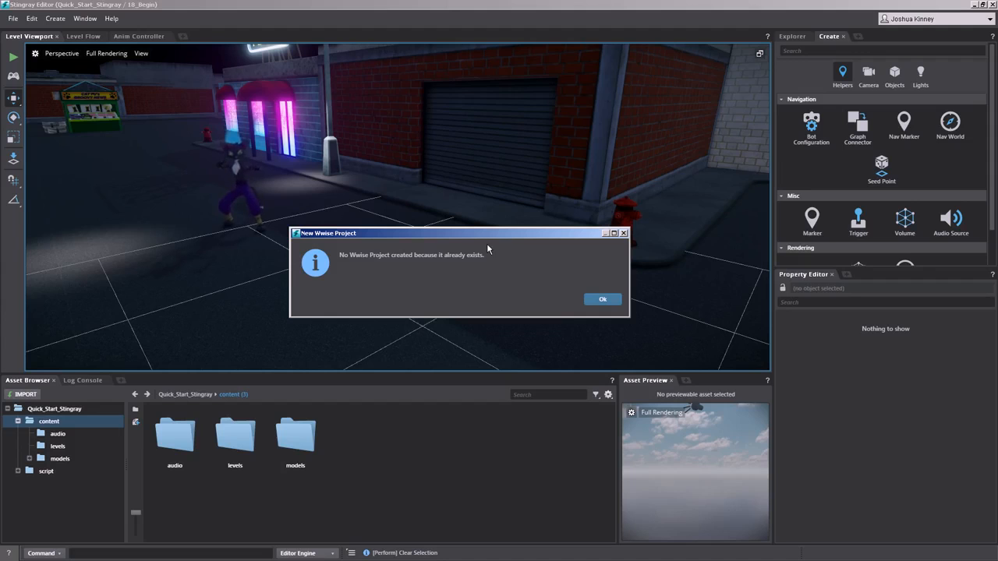
left_click(594, 300)
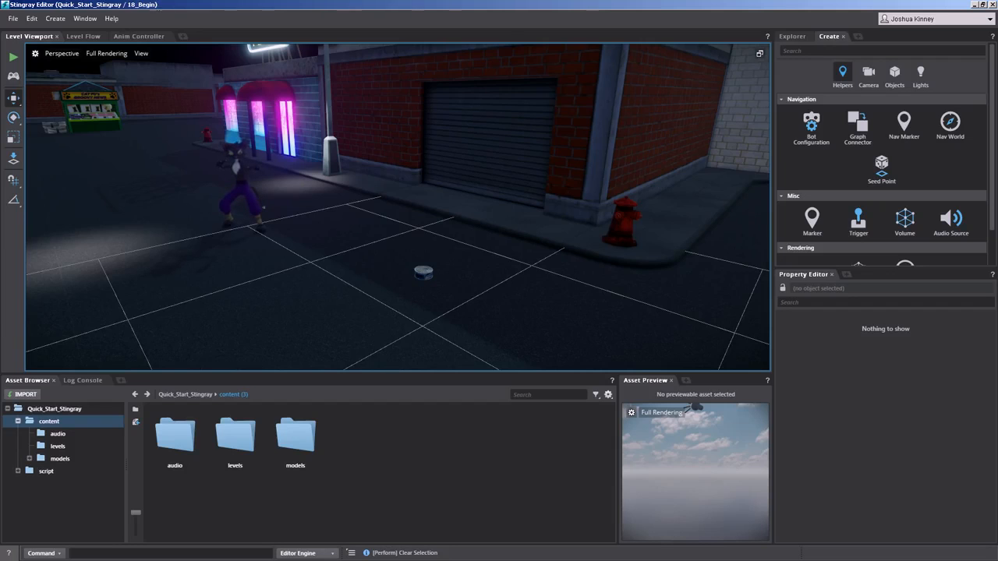
key("alt+Tab")
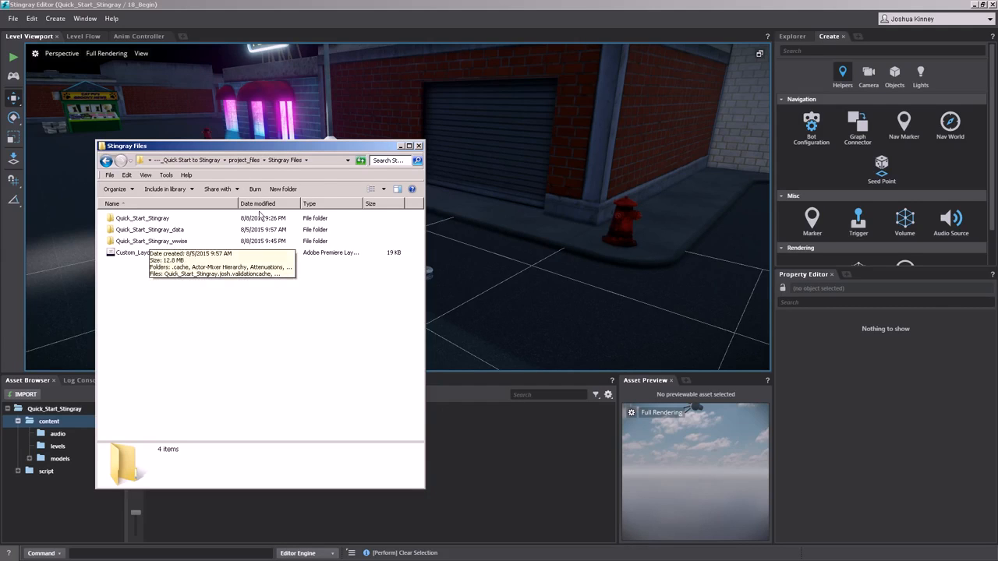
left_click(400, 146)
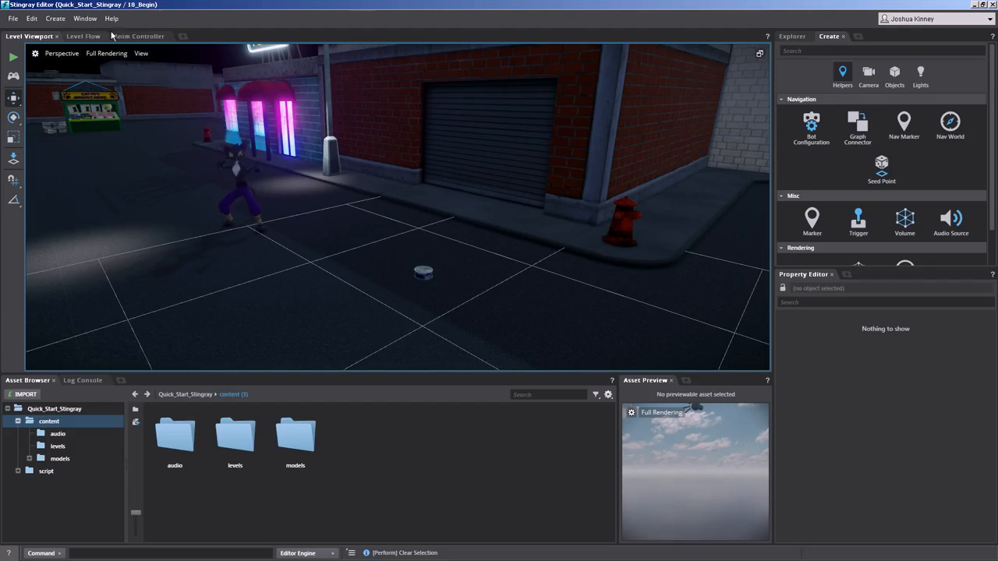
Step: Launch Wwise Audio from the Stingray Editor and select the SFX actor-mixer in the Actor-Mixer Hierarchy's Default Work Unit
left_click(85, 18)
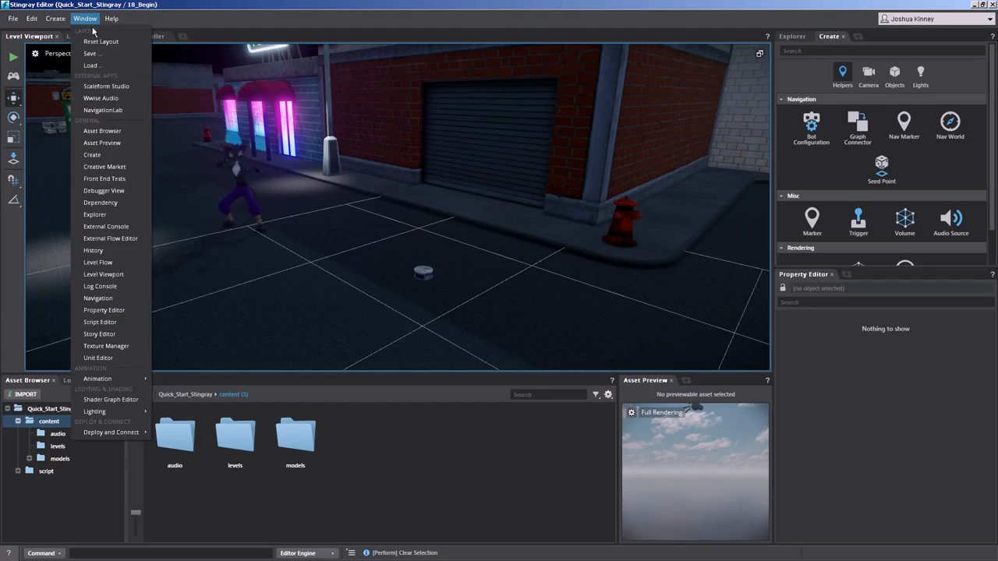
left_click(102, 99)
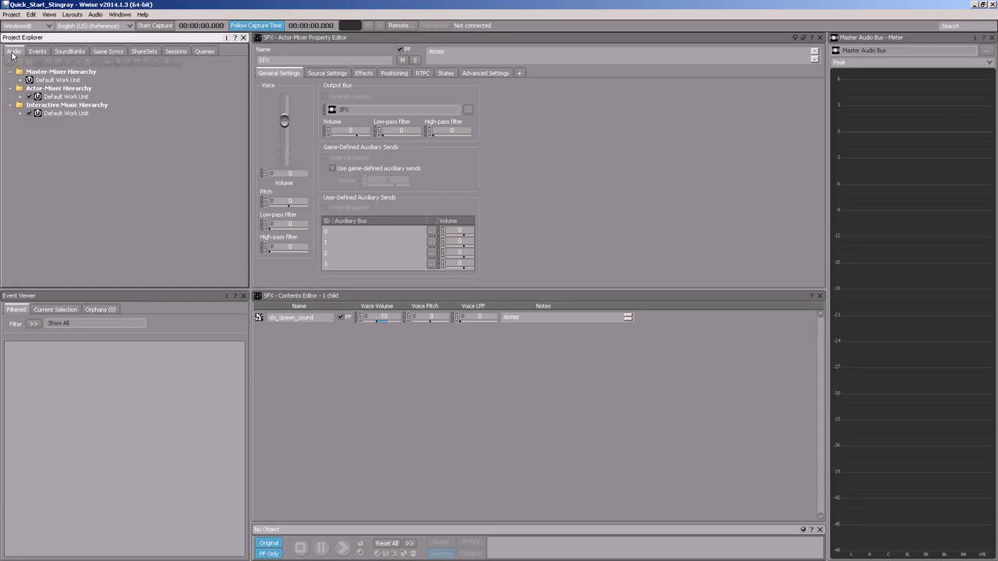
left_click(20, 96)
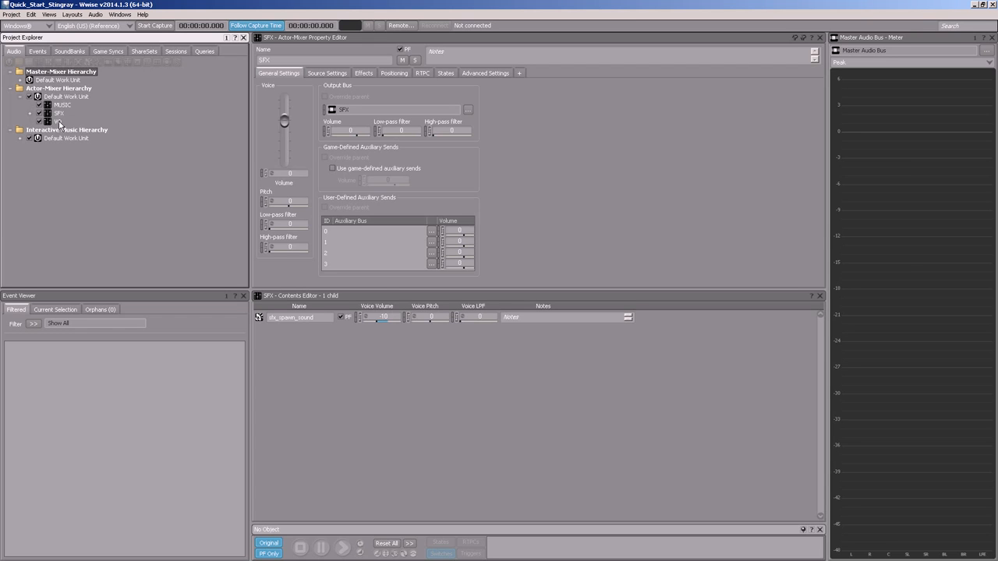
left_click(31, 114)
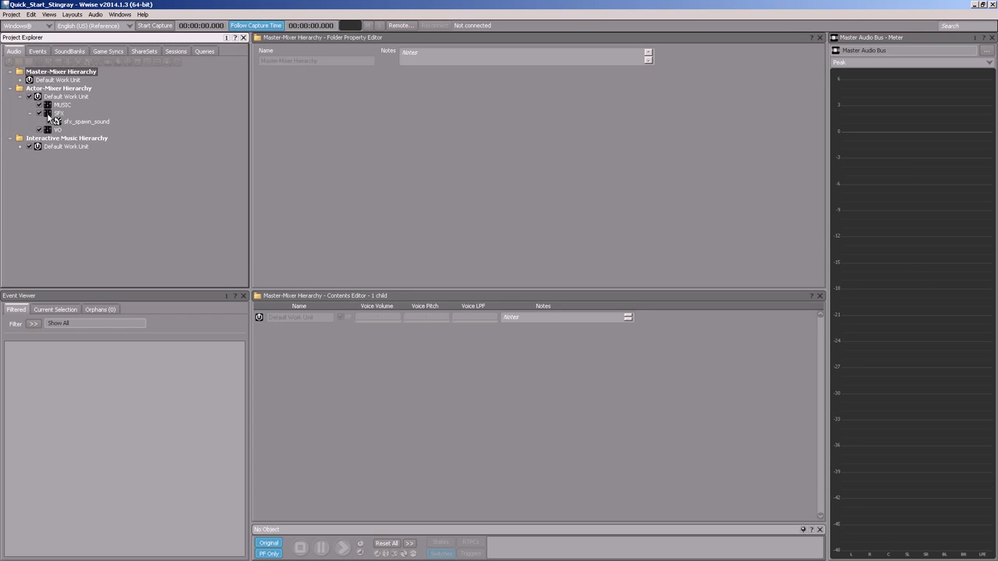
left_click(57, 114)
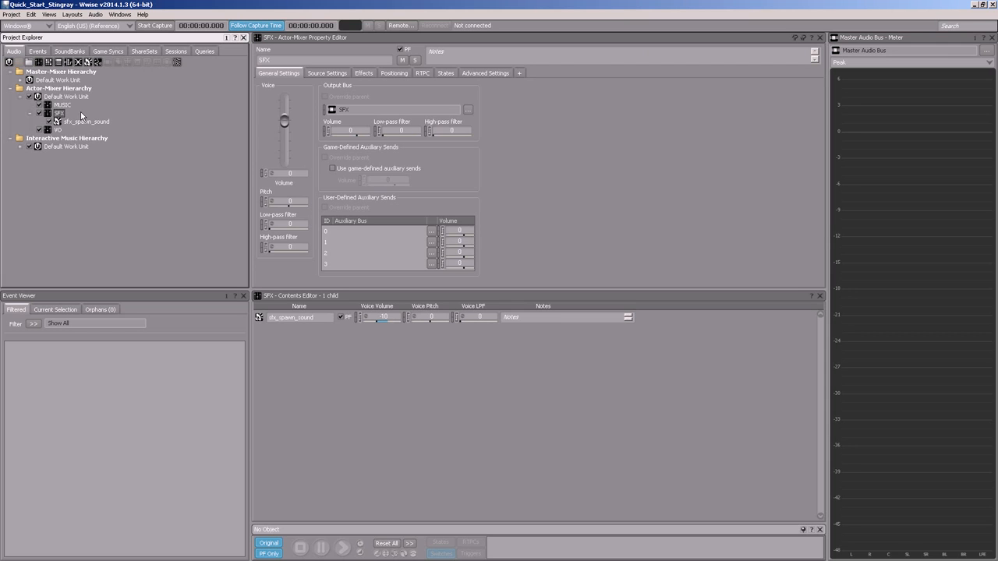
Step: Import cf_sfx_combat_punch_01.wav, cf_sfx_combat_punch_02.wav, cf_sfx_combat_punch_03.wav and cf_sfx_pickup_healthglobe_01.wav into the SFX actor-mixer as Sound SFX, replacing the existing original files
right_click(57, 113)
left_click(87, 171)
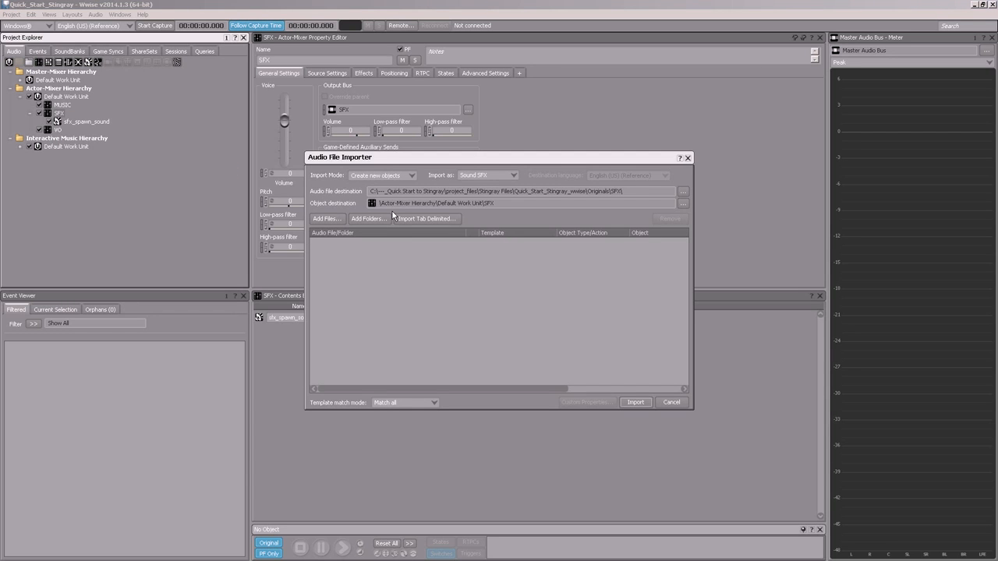
left_click(319, 219)
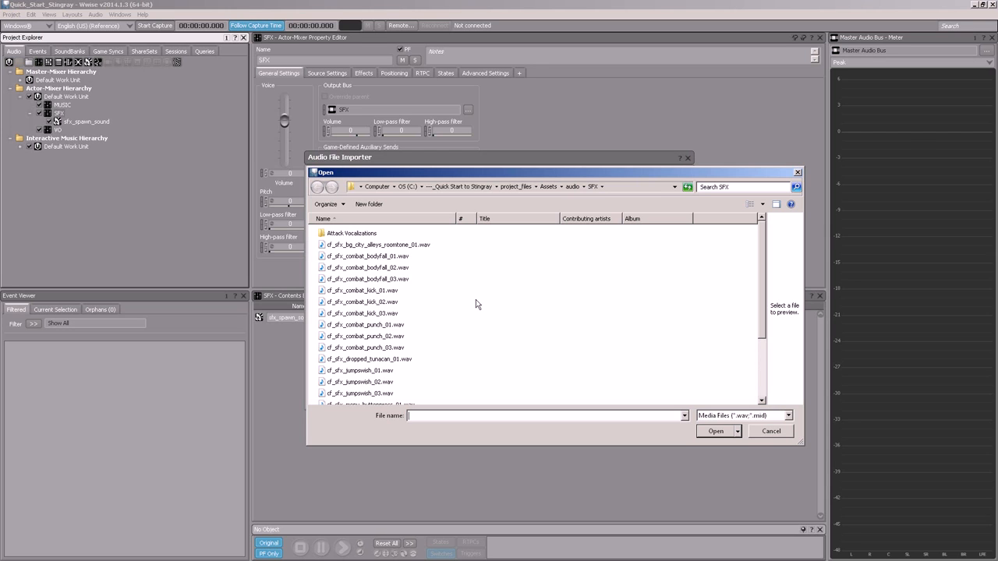
left_click(382, 327)
left_click(382, 347, "shift")
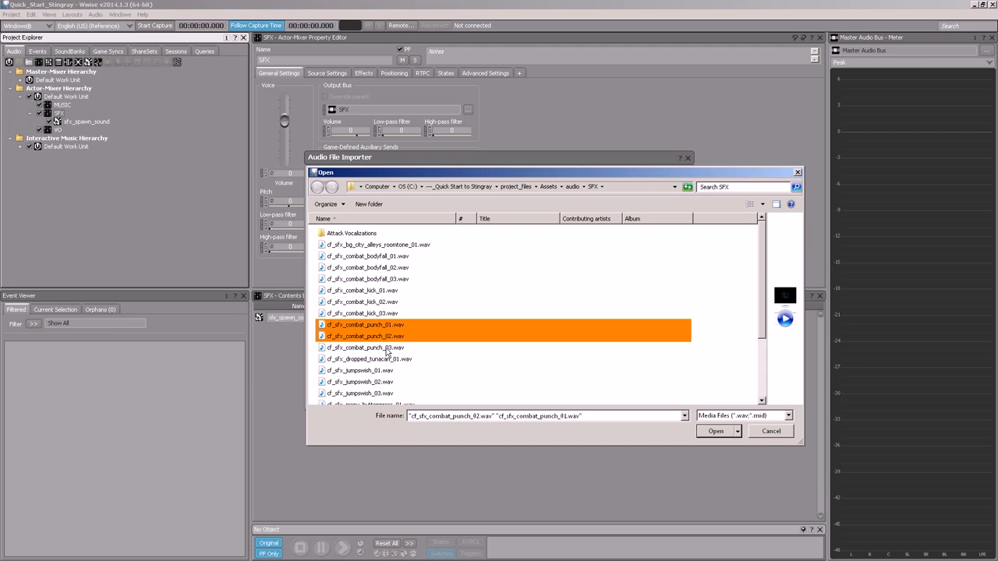
scroll(397, 364, "down", 2)
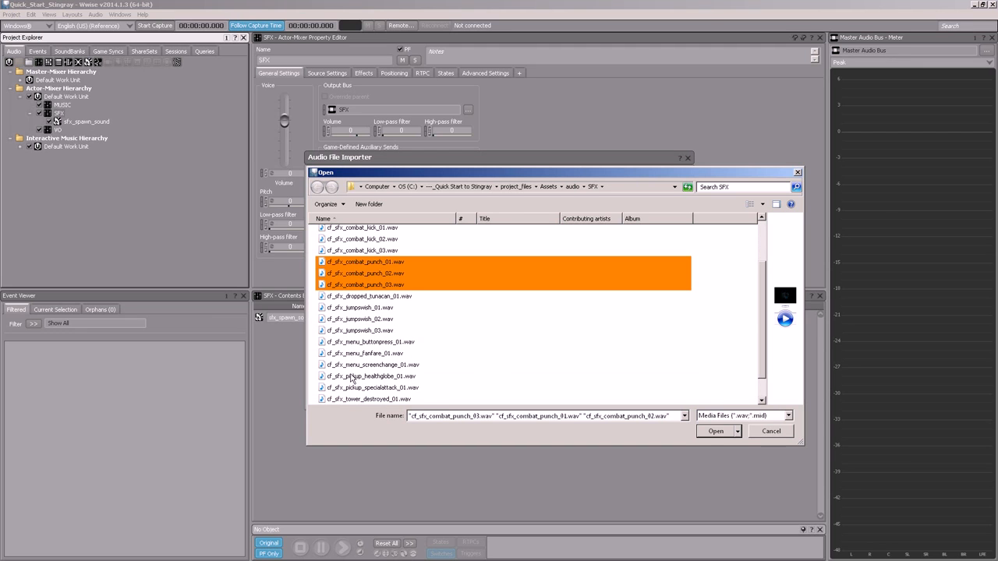
left_click(389, 379, "ctrl")
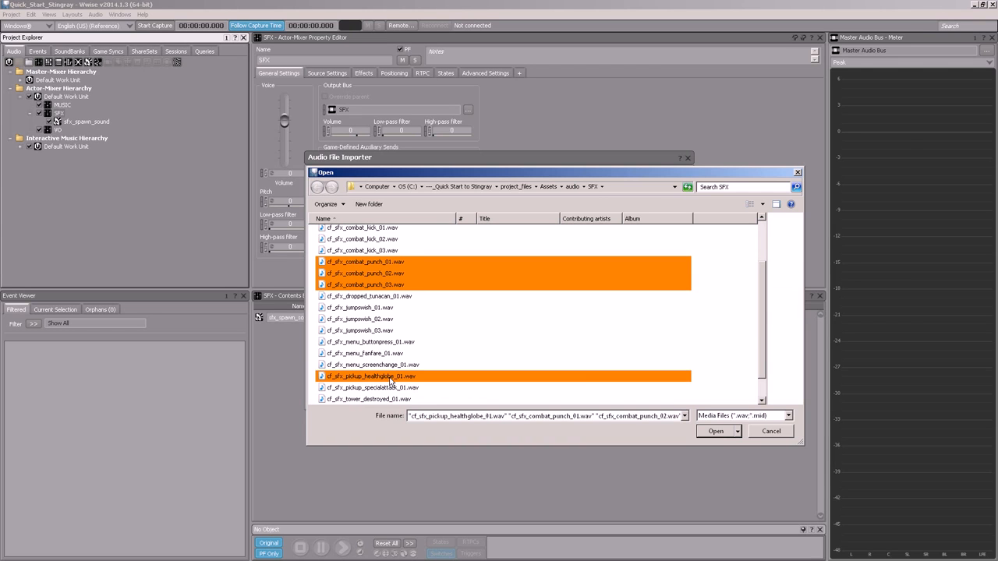
left_click(724, 434)
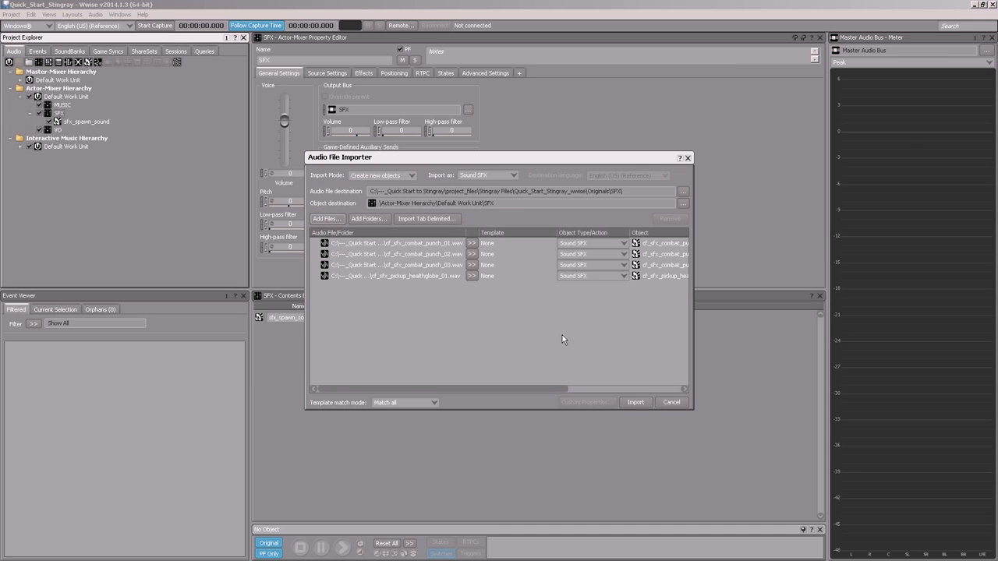
left_click(638, 403)
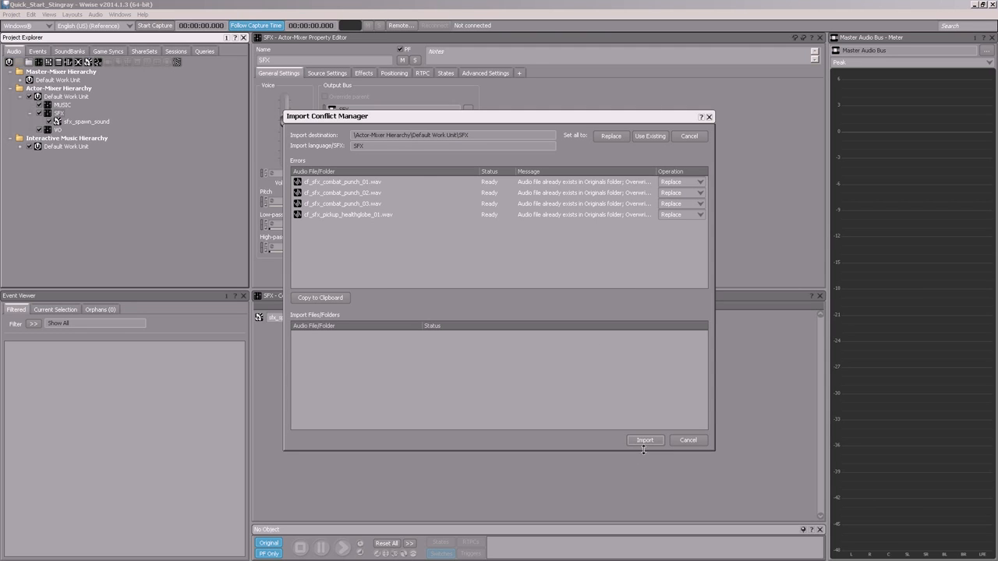
left_click(645, 441)
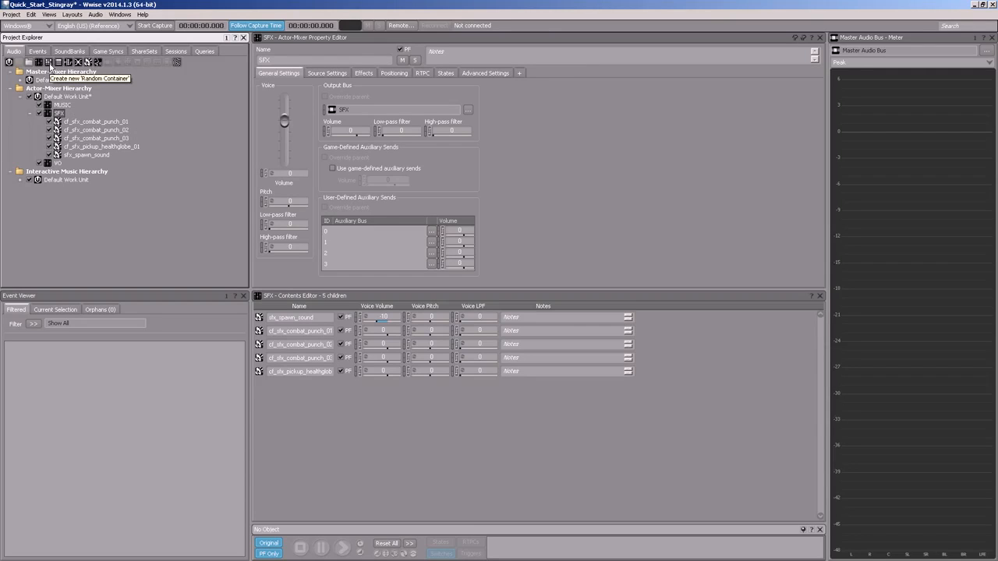
Step: Create a Random Container named cf_punches_random inside the SFX actor-mixer
left_click(49, 64)
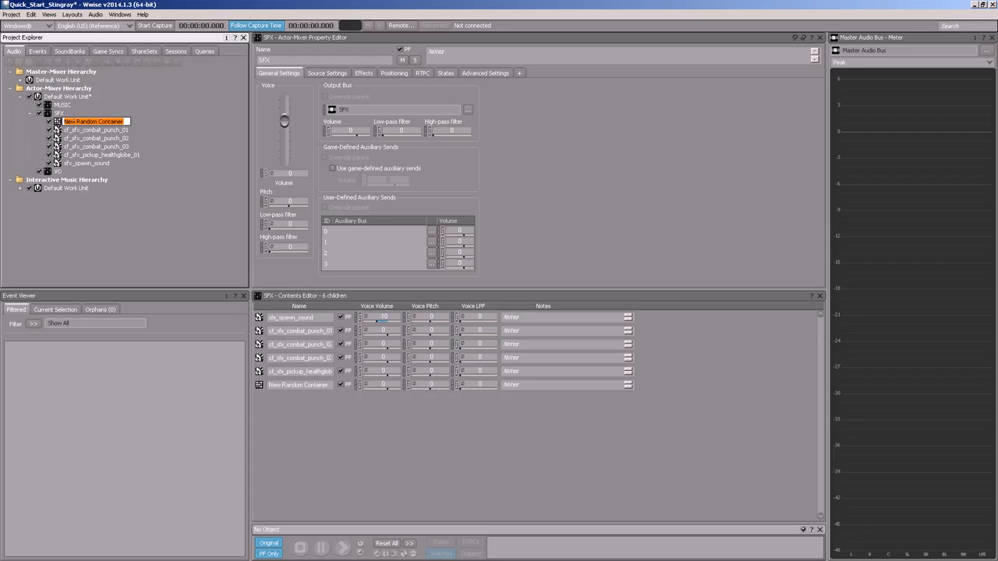
type("cf_")
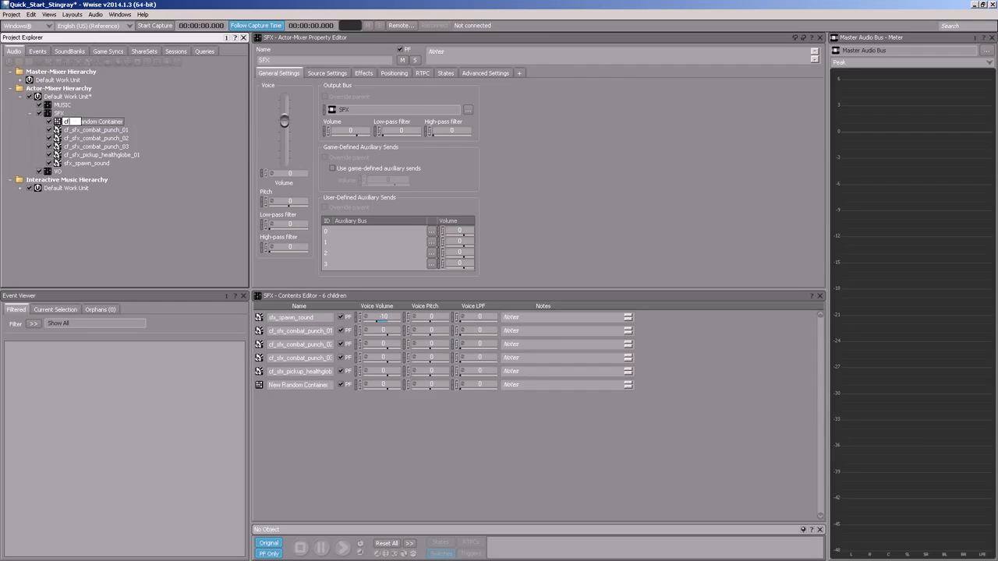
type("punches_random")
key("Return")
Step: Move the sounds cf_sfx_combat_punch_01, cf_sfx_combat_punch_02 and cf_sfx_combat_punch_03 into the cf_punches_random container and check its contents
left_click(86, 130)
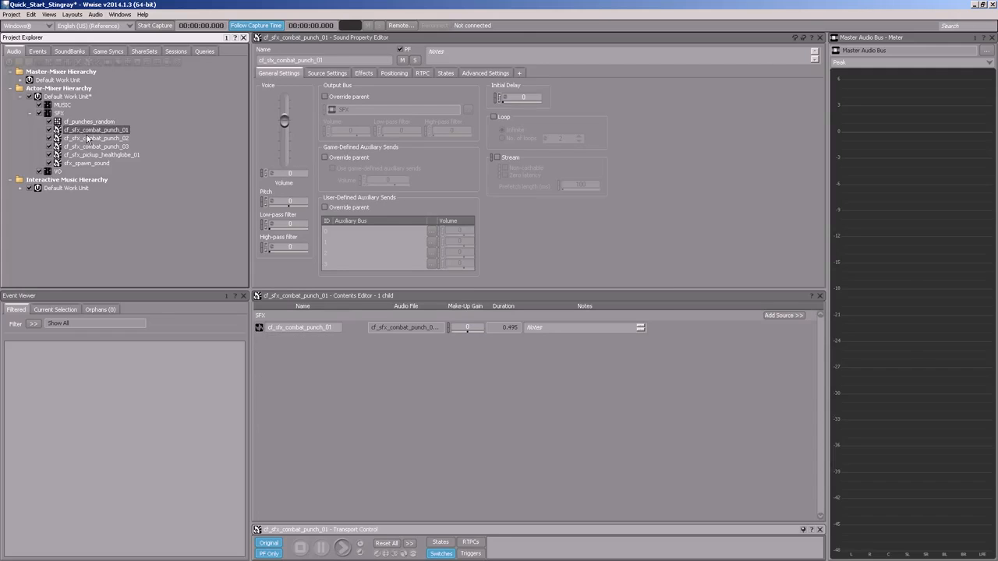
left_click(91, 147, "shift")
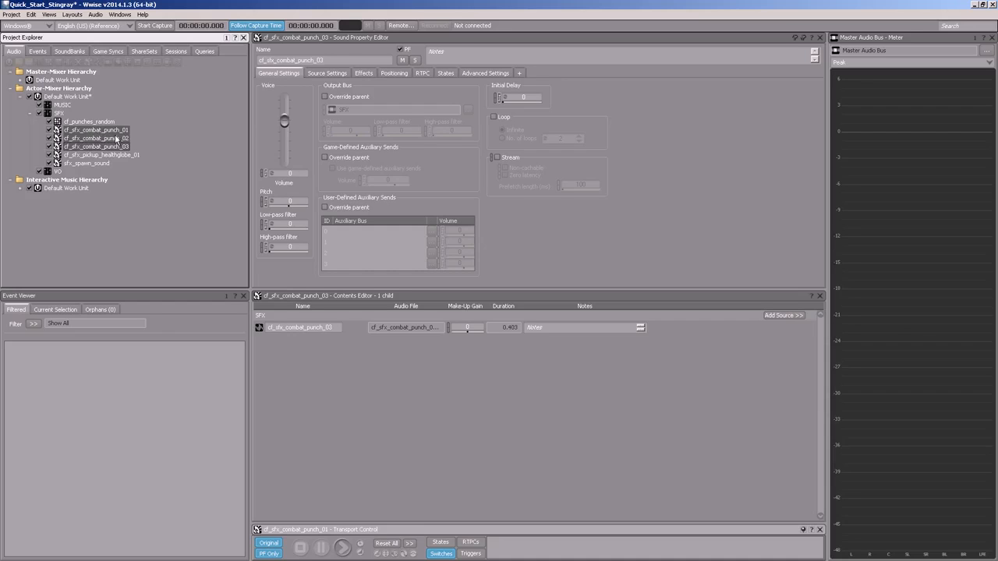
left_click_drag(113, 134, 107, 123)
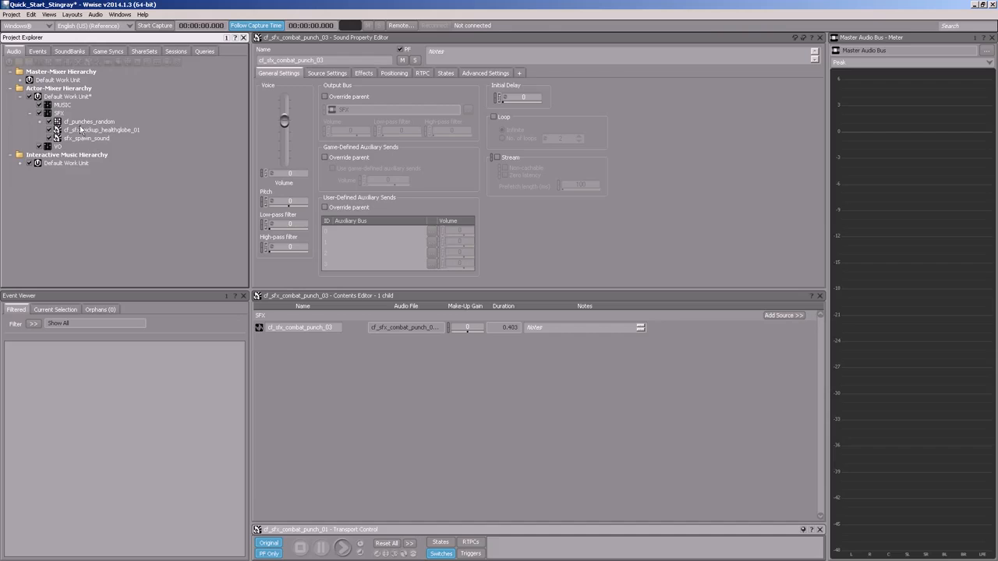
left_click(41, 123)
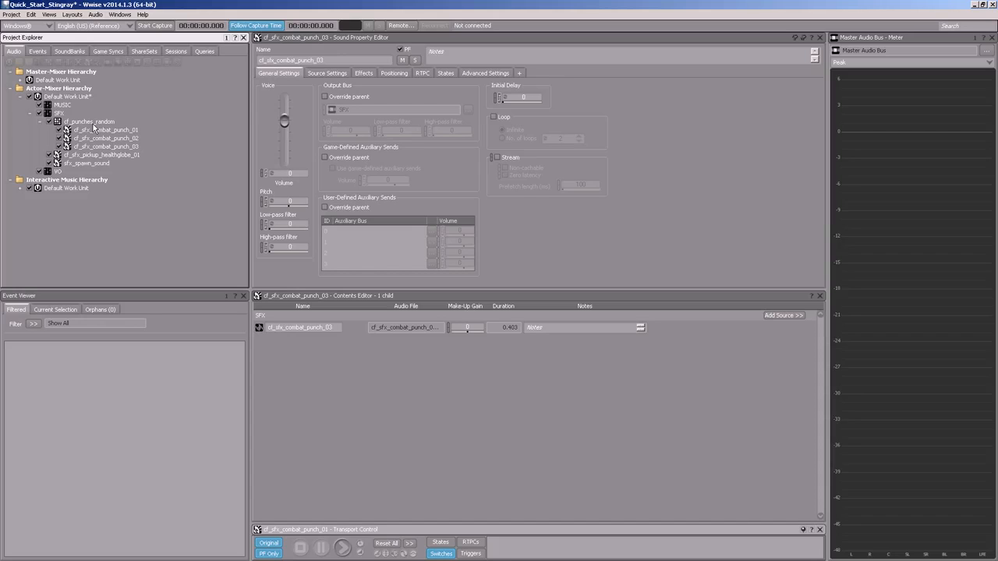
left_click(41, 123)
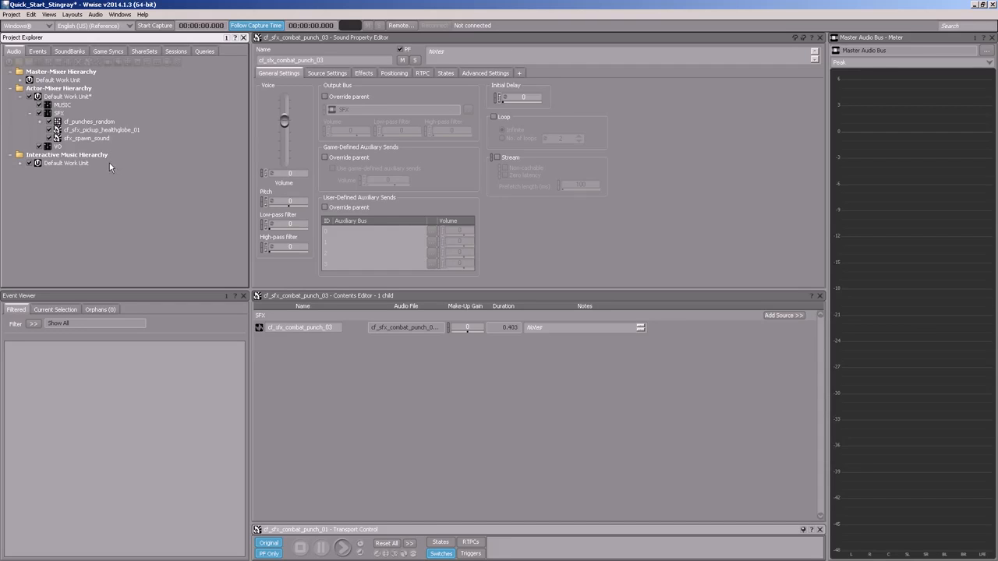
Step: Create a Play event named sfx_cf_punches_event in the SFX events folder, starting from the cf_punches_random container
left_click(81, 121)
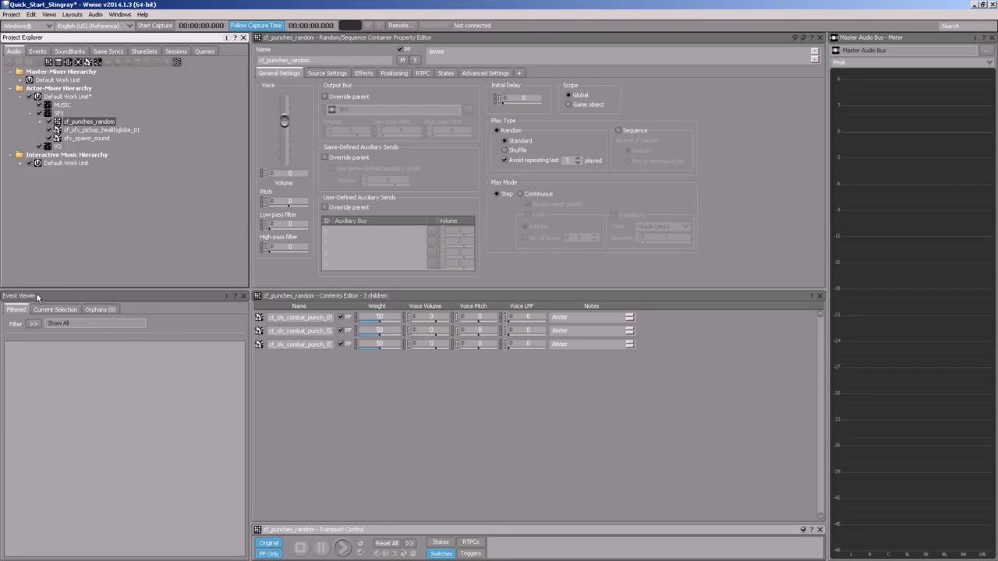
left_click(62, 310)
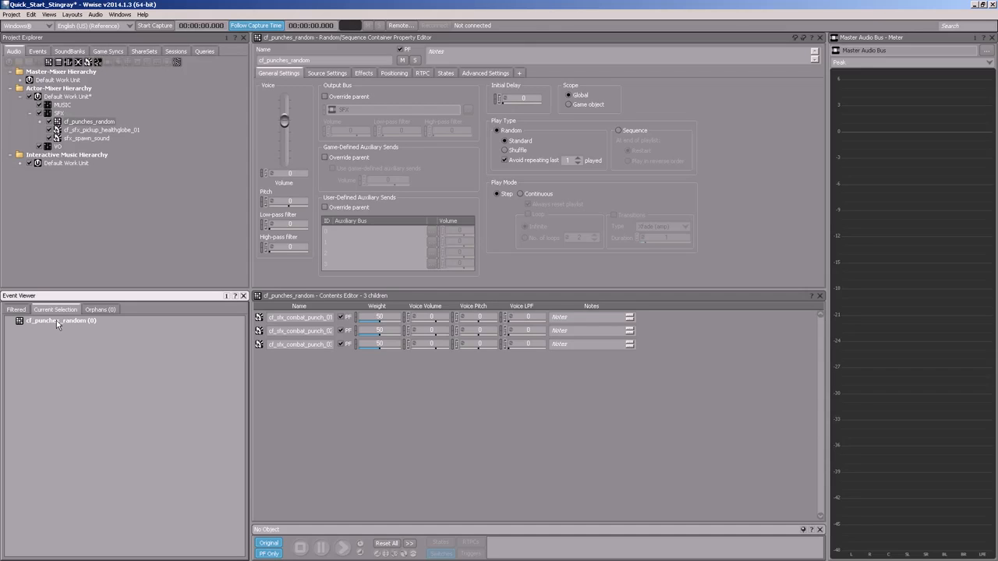
right_click(56, 320)
mouse_move(84, 331)
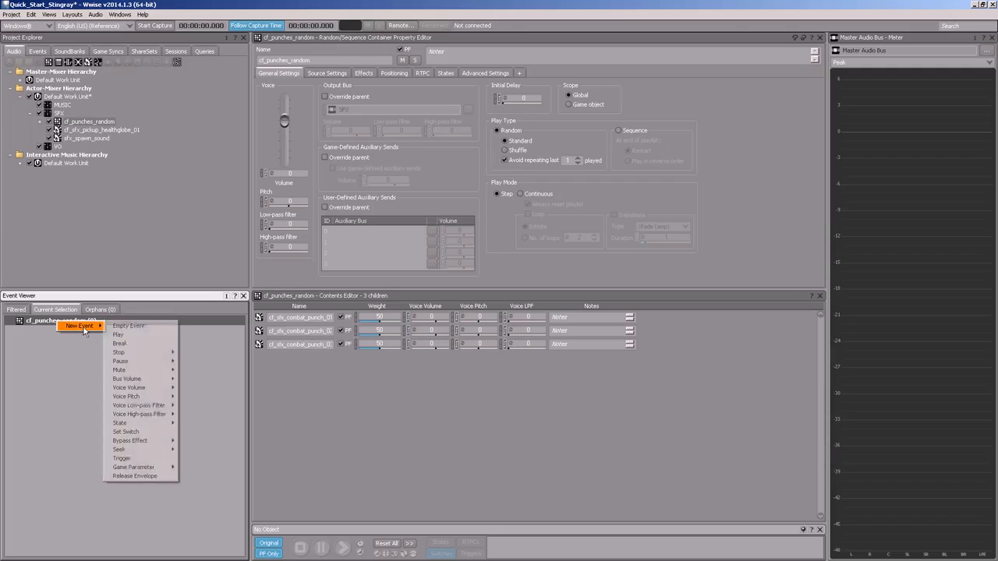
left_click(128, 338)
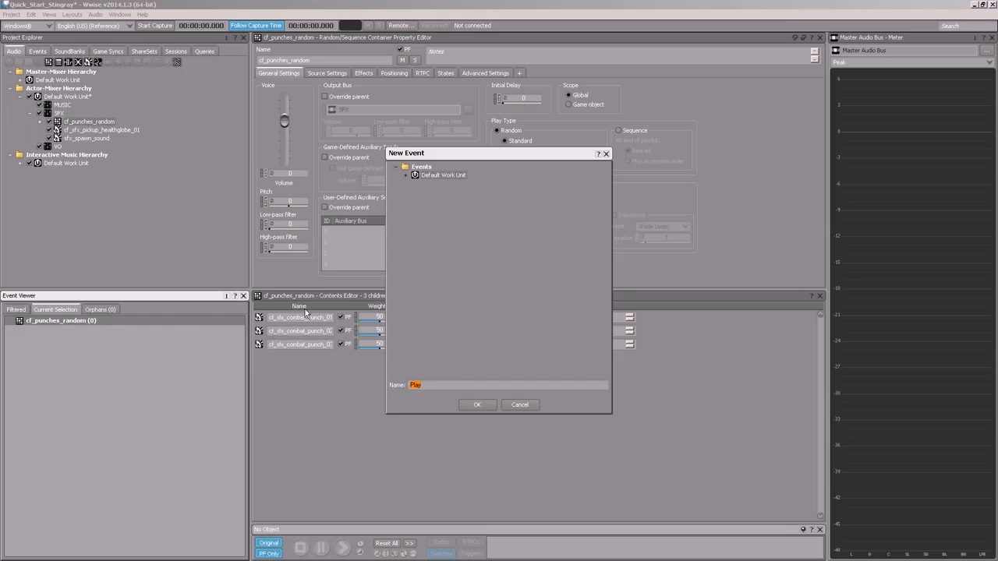
left_click(406, 175)
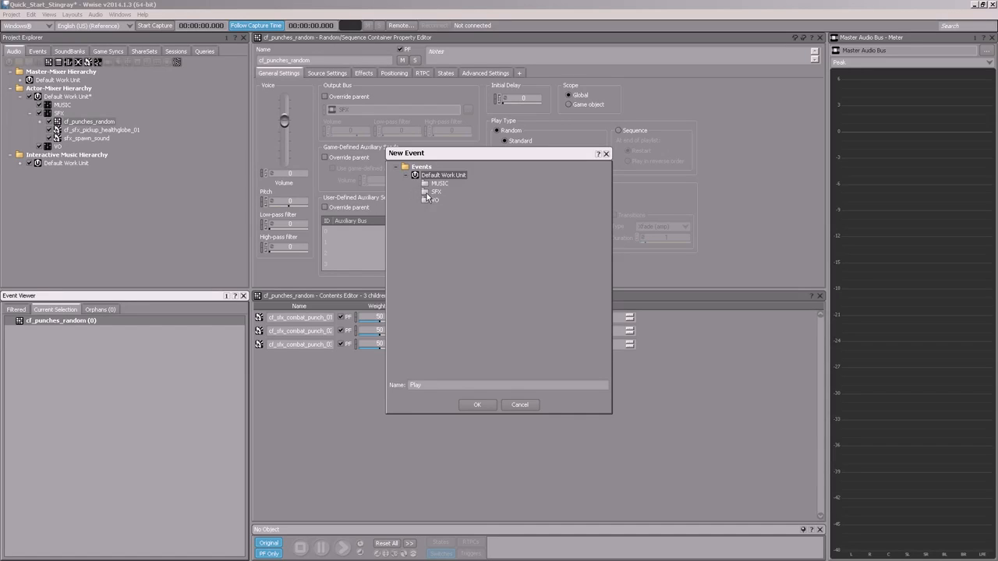
left_click(427, 193)
key("Tab")
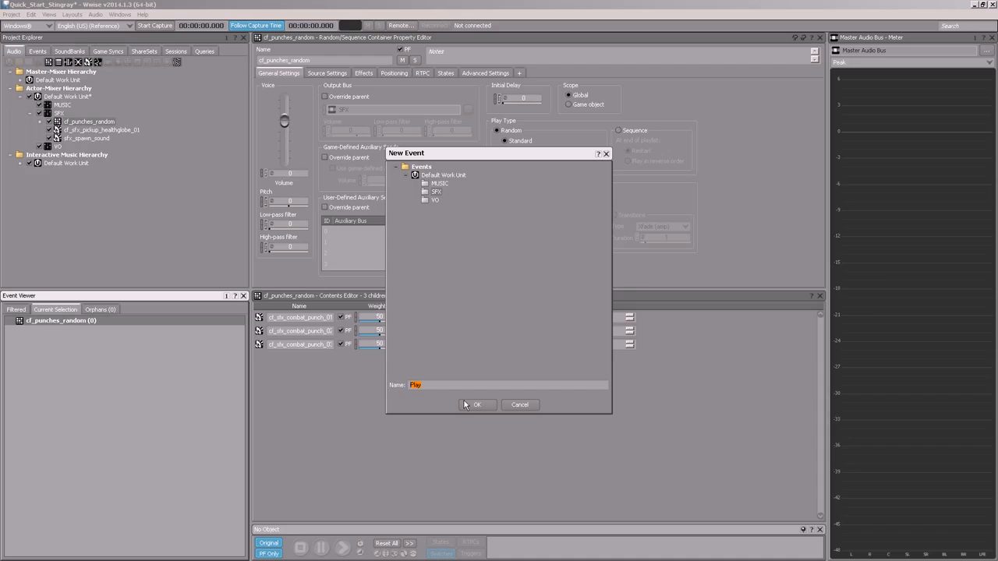
type("i")
type("fx_cf_punches")
type("_event")
left_click(478, 404)
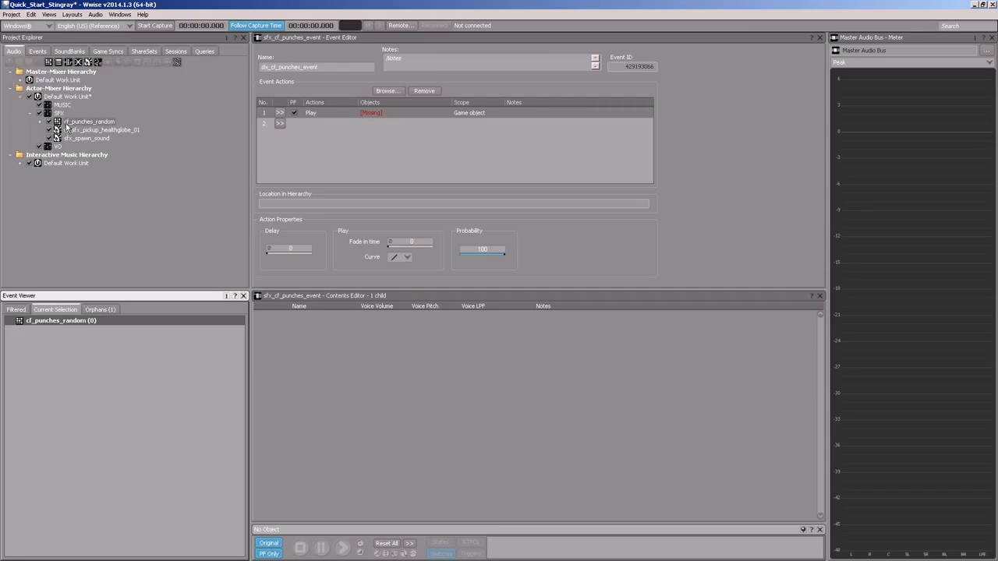
Step: Assign cf_punches_random as the object of the event's Play action and audition the random punch sounds
left_click_drag(58, 123, 386, 113)
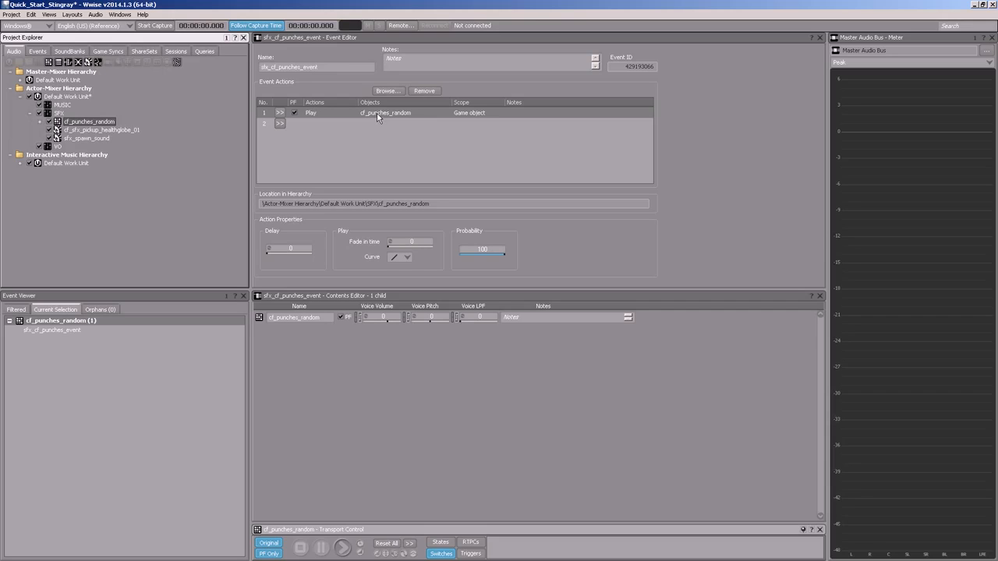
left_click(346, 550)
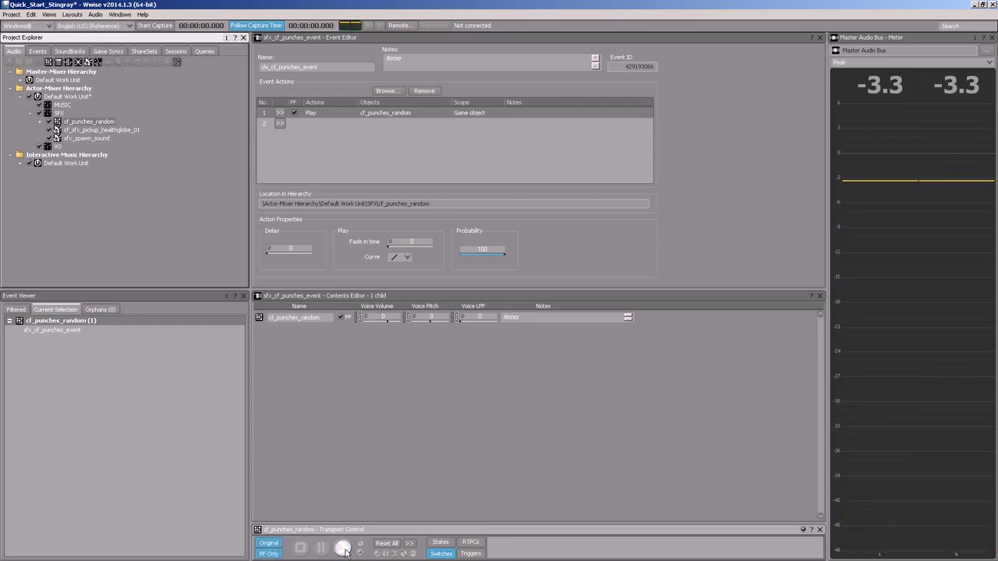
left_click(346, 549)
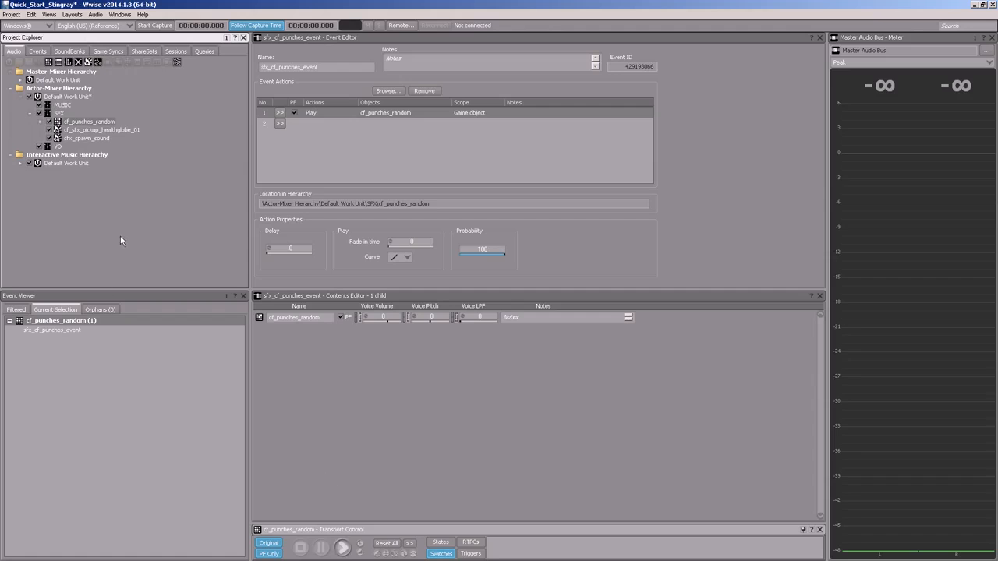
Step: Create a Play event named sfx_health_pickup_event in the SFX events folder, starting from the cf_sfx_pickup_healthglobe_01 sound
left_click(98, 128)
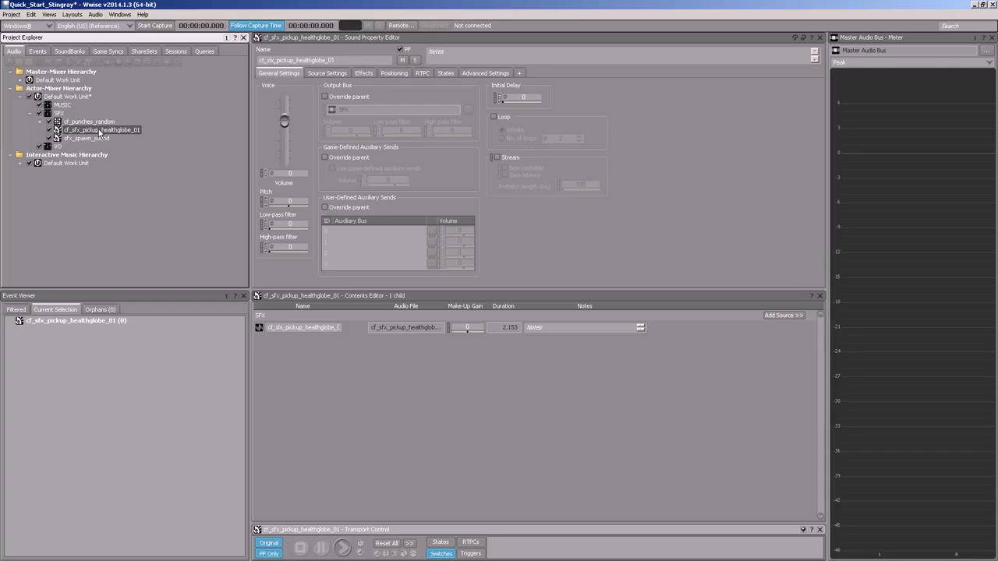
left_click(92, 321)
right_click(61, 320)
mouse_move(86, 325)
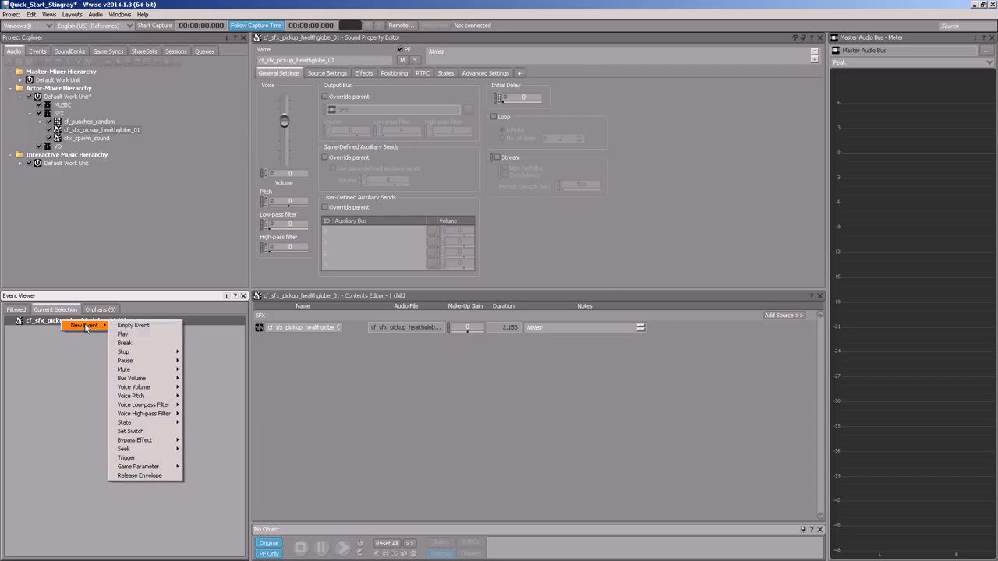
left_click(144, 335)
left_click(409, 178)
left_click(435, 193)
double_click(436, 194)
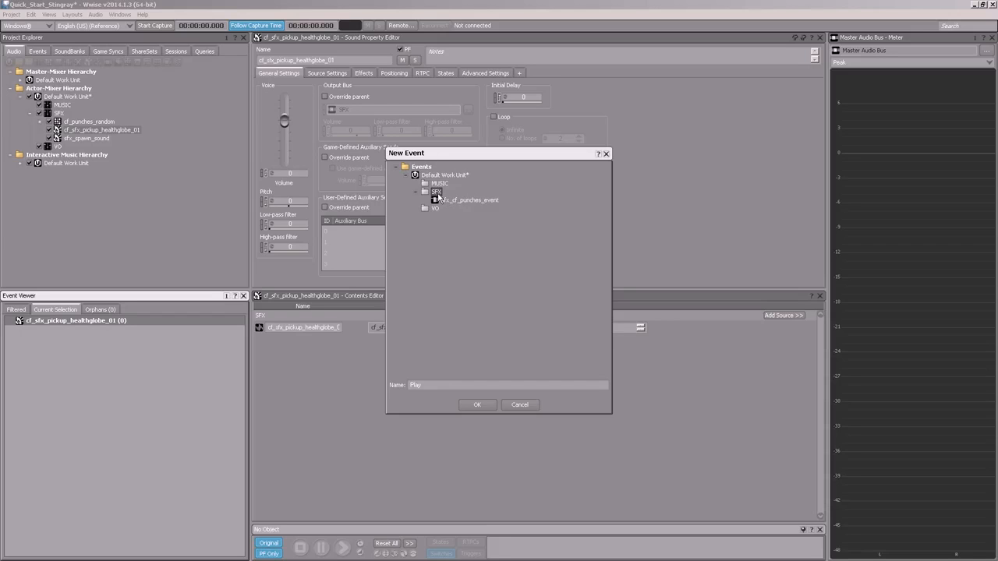
left_click_drag(434, 384, 371, 394)
type("sfx_health_pickup_event")
key("Return")
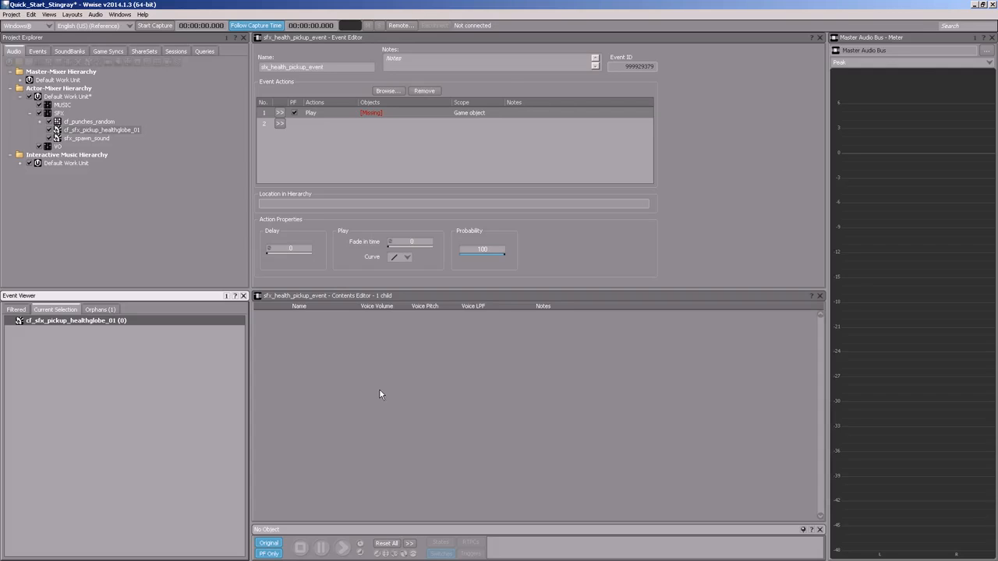
Step: Assign cf_sfx_pickup_healthglobe_01 as the object of the event's Play action and audition the sound
left_click_drag(77, 130, 363, 112)
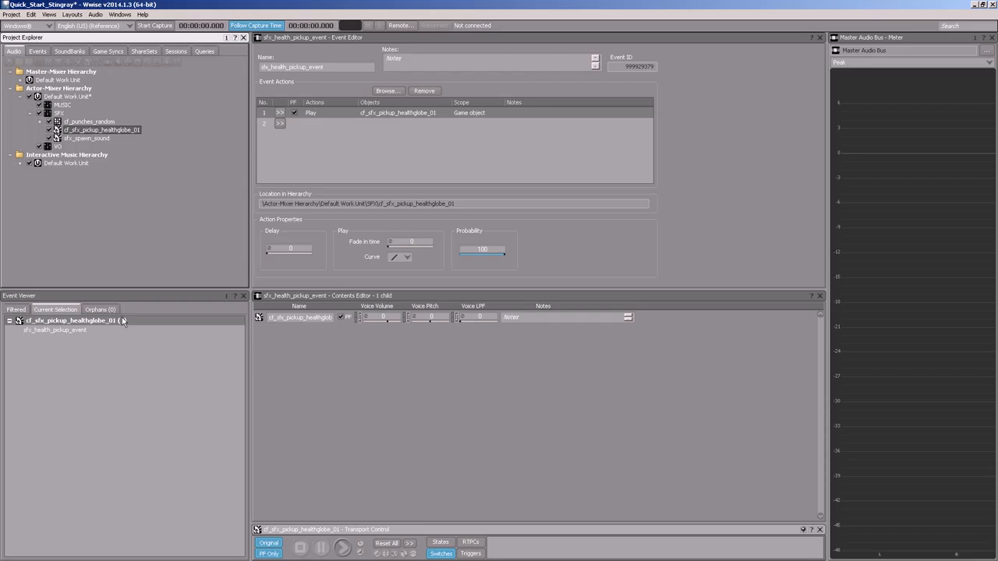
left_click(343, 547)
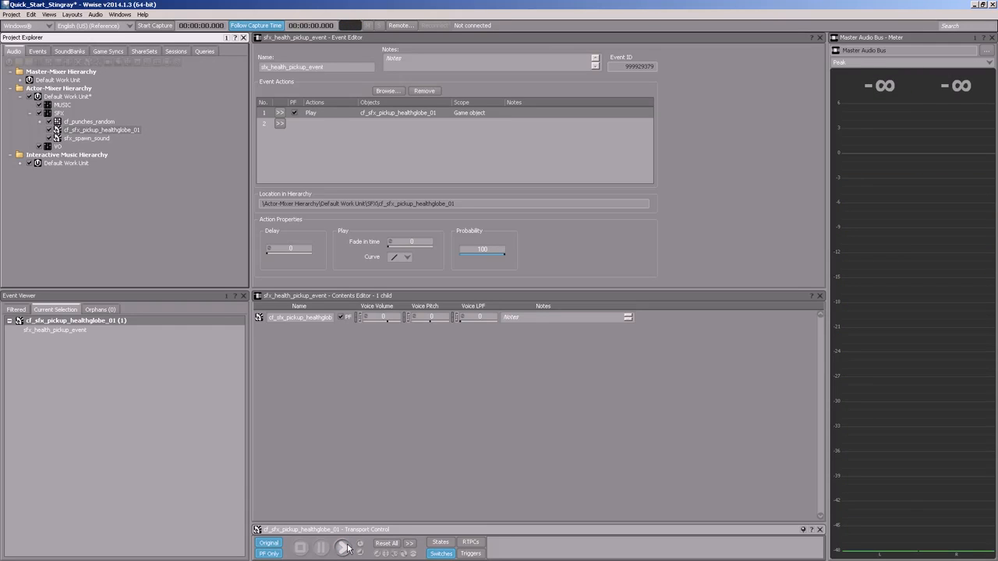
left_click(343, 547)
Step: Switch to the SoundBank layout and generate the default SoundBank for the Windows platform and English (US)
left_click(73, 14)
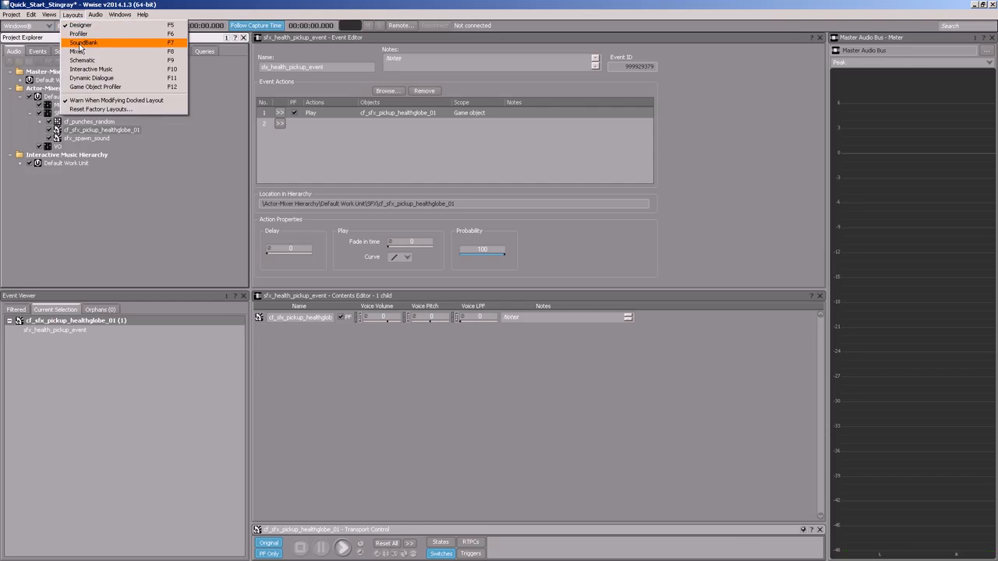
left_click(79, 43)
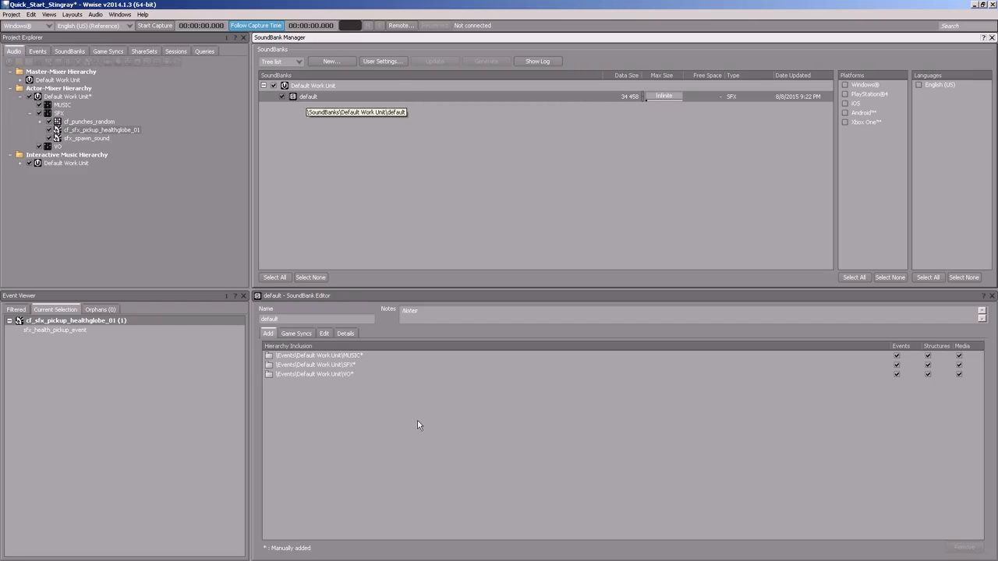
left_click(288, 320)
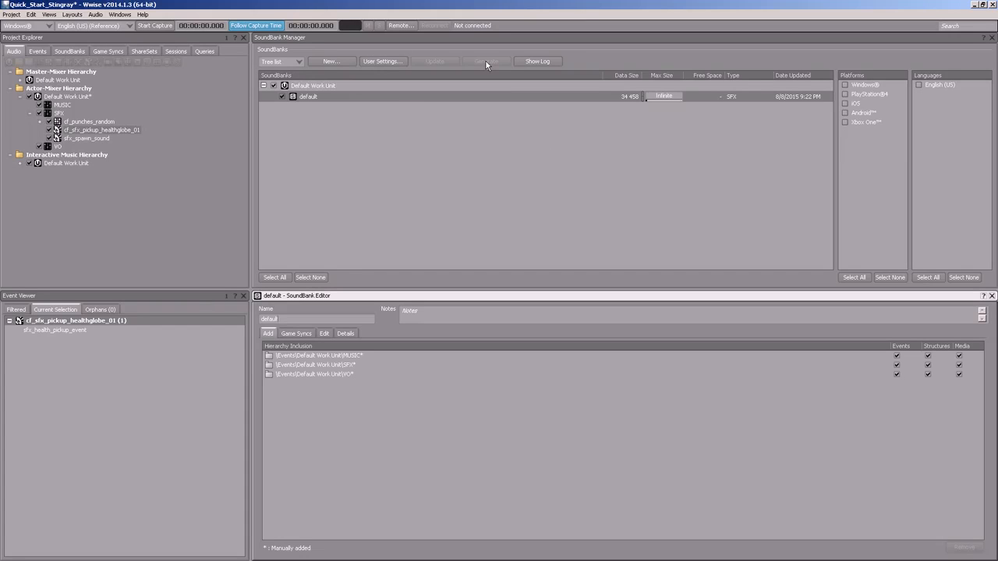
left_click(844, 85)
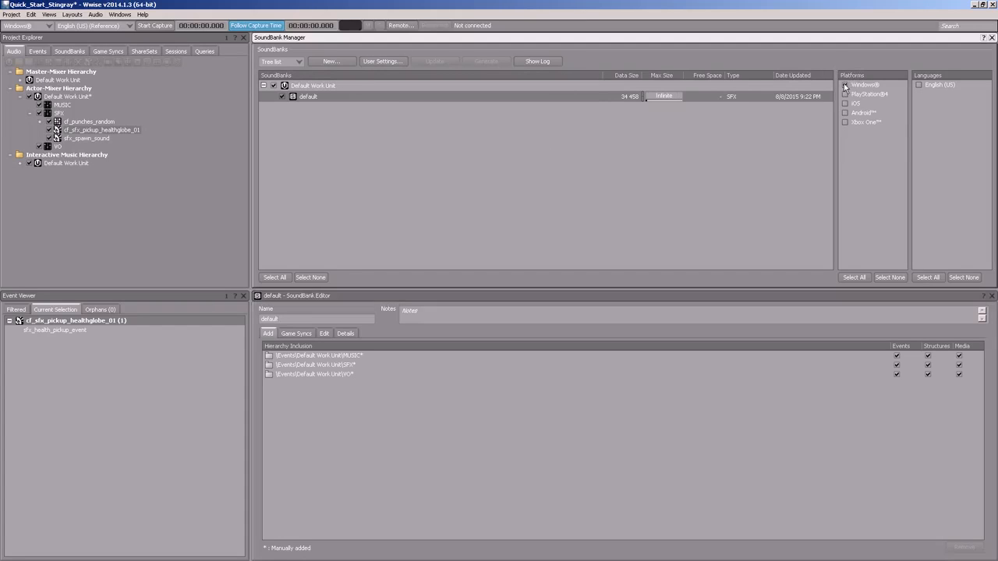
left_click(917, 86)
left_click(487, 61)
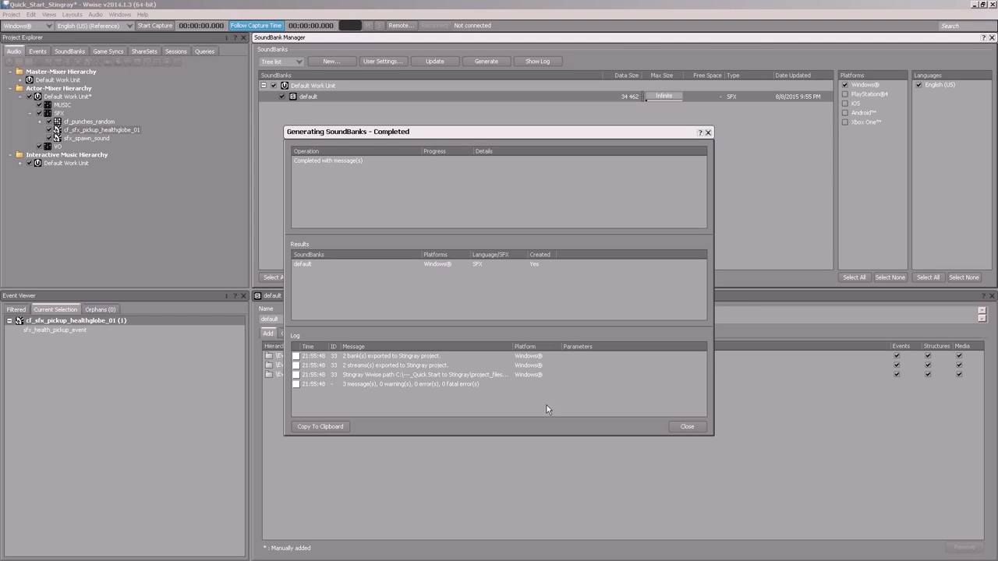
left_click(687, 427)
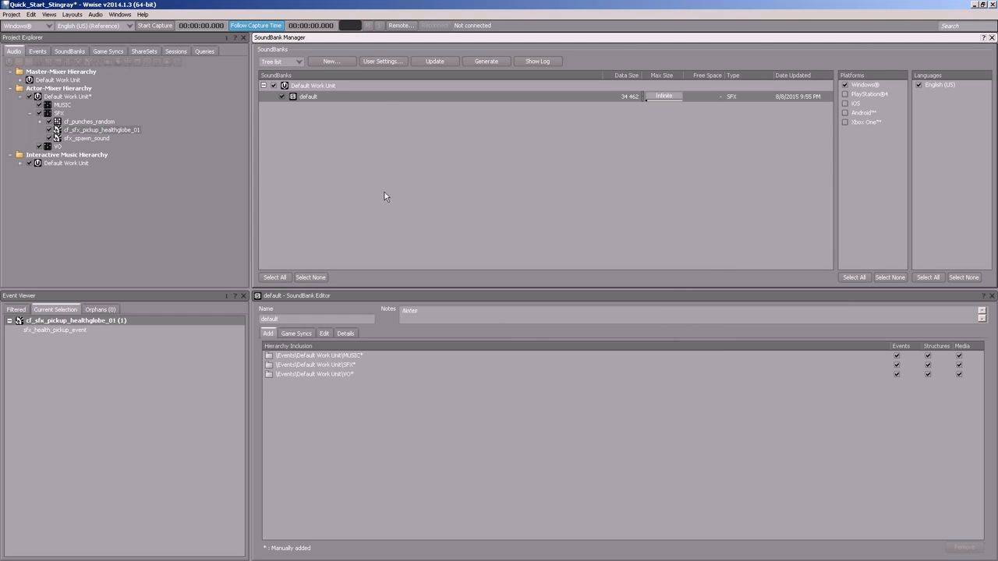
Step: Save the Wwise project and switch to the Stingray Editor
left_click(13, 16)
left_click(21, 44)
left_click(975, 5)
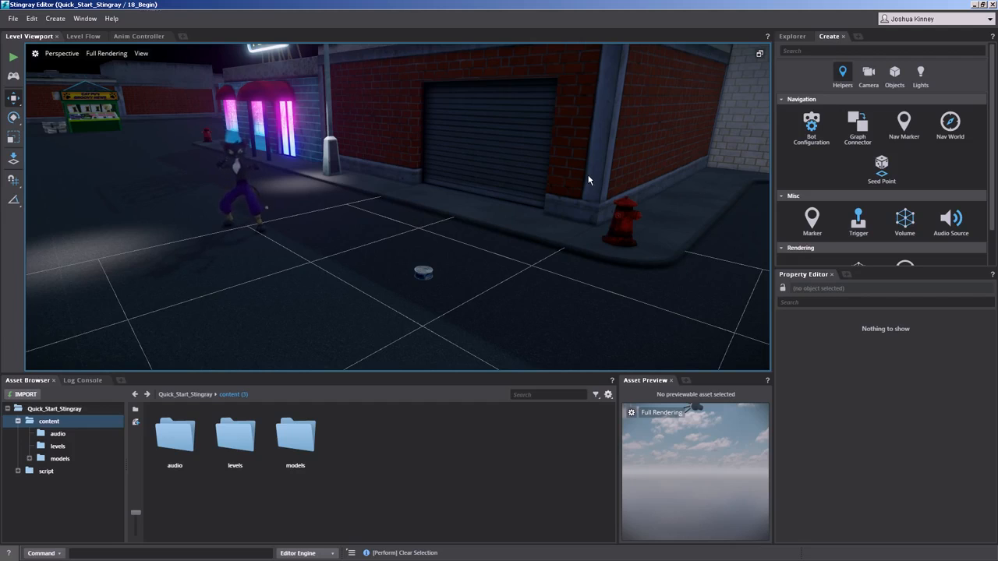
Step: Preview sfx_cf_punches_event and sfx_health_pickup_event from the default sound bank in the content/audio folder
double_click(174, 433)
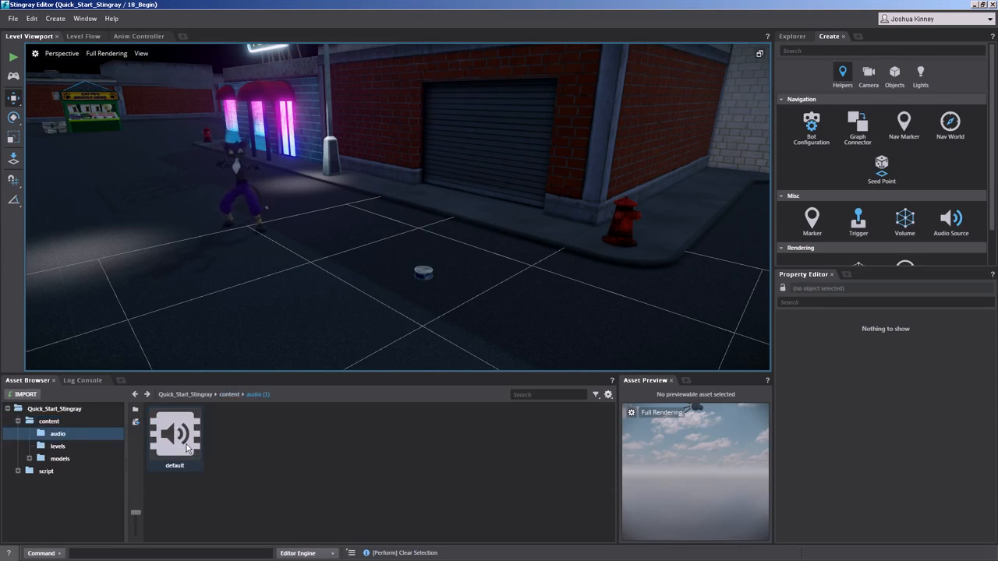
left_click(186, 449)
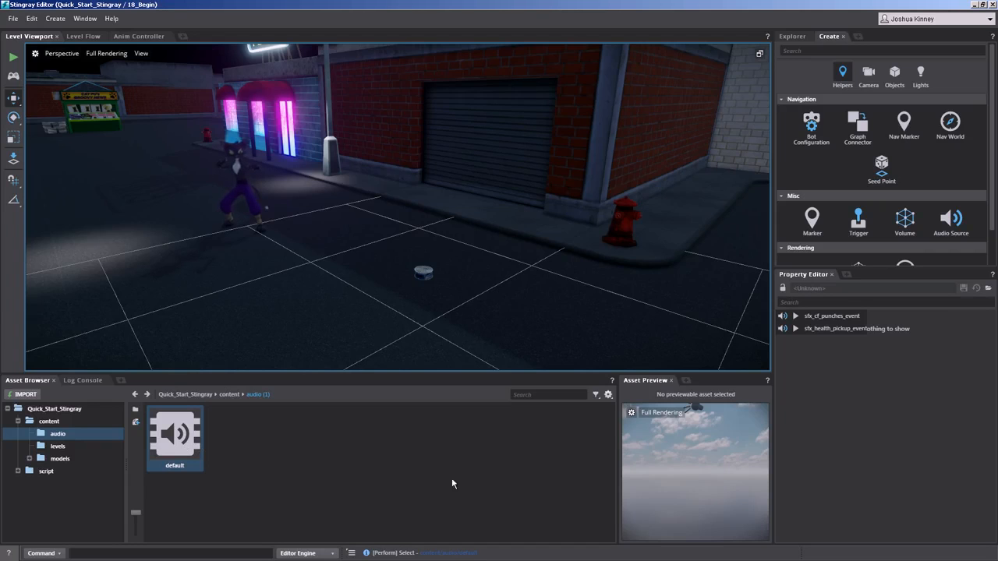
left_click(797, 318)
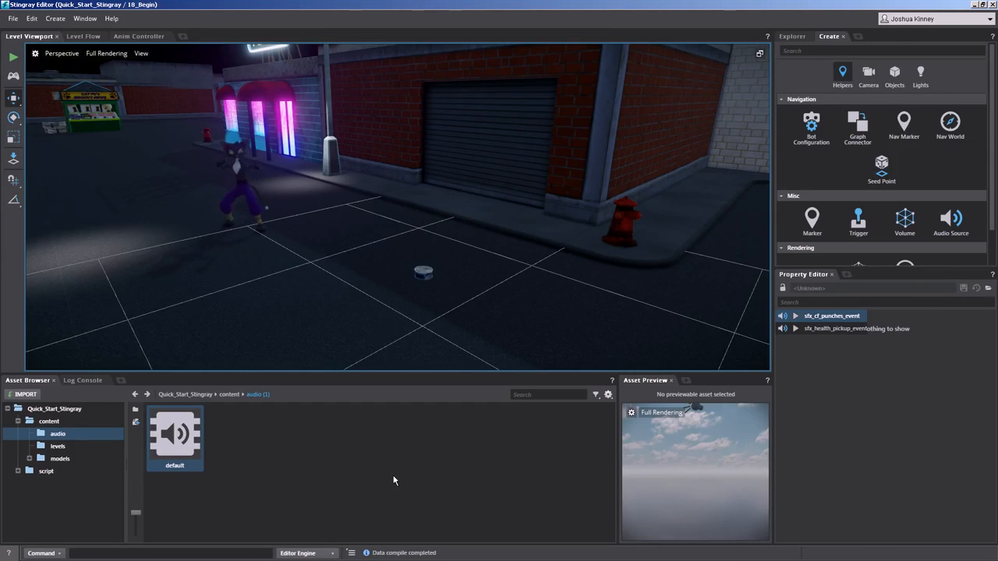
left_click(796, 319)
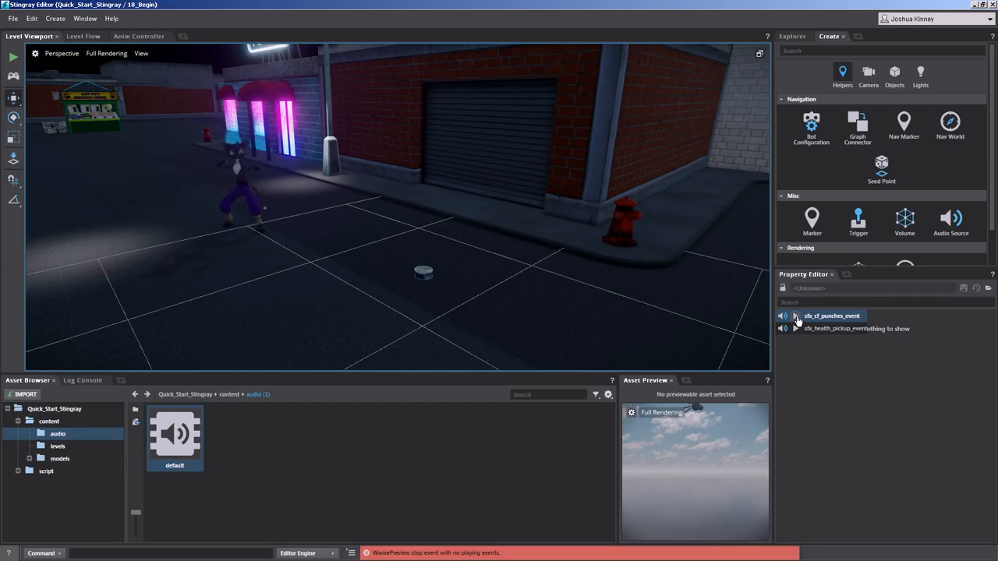
left_click(797, 330)
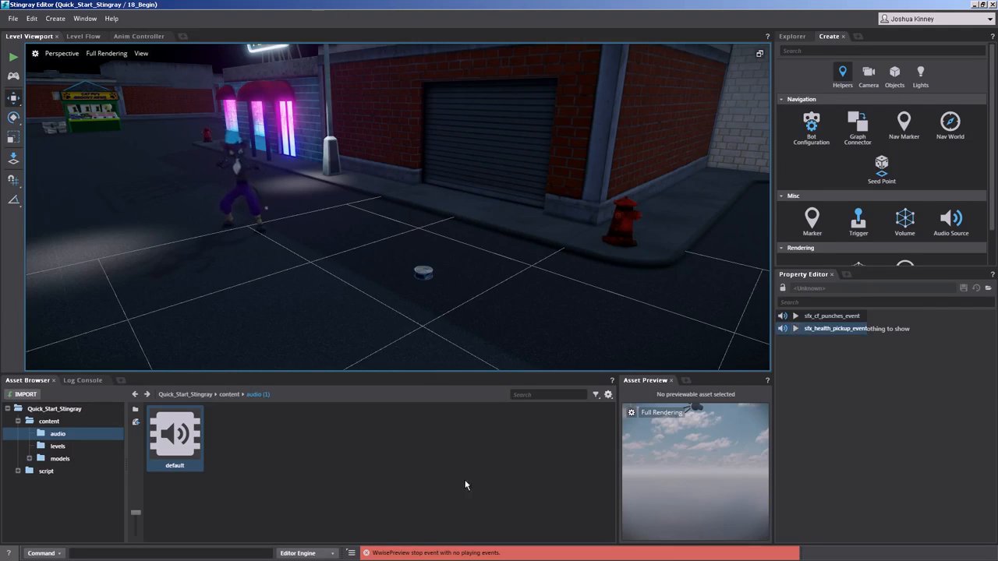
Step: Add a wwise_dep block containing "content/audio/*" above ADD_PACKAGES in the project's boot package, and save and close the script
left_click(48, 410)
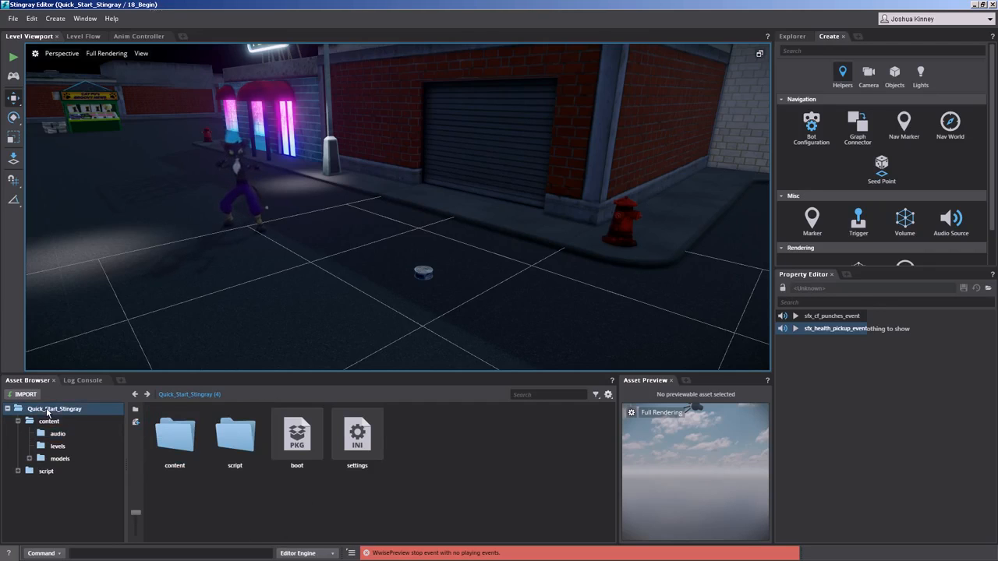
double_click(299, 434)
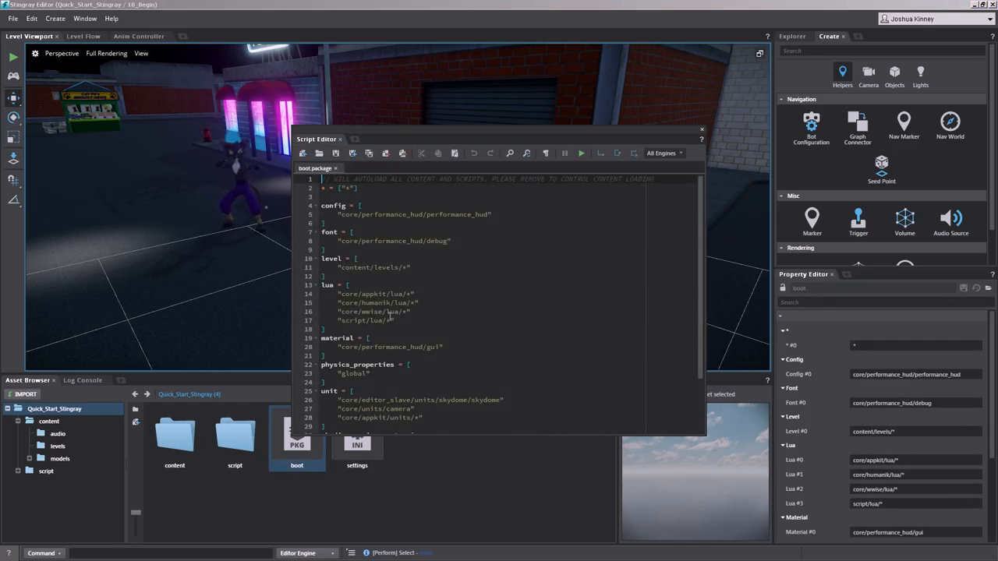
scroll(405, 276, "down", 5)
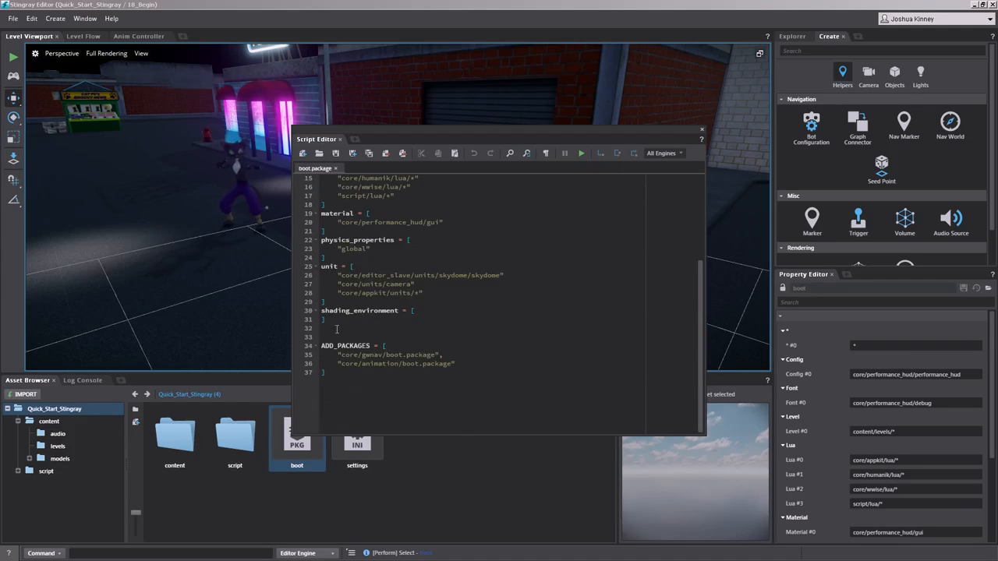
left_click(331, 329)
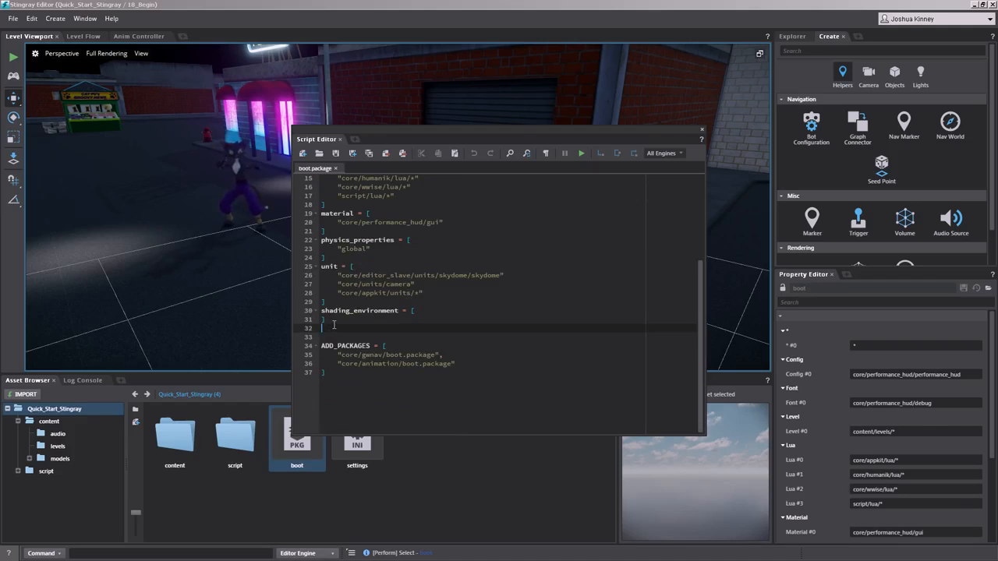
key("Return")
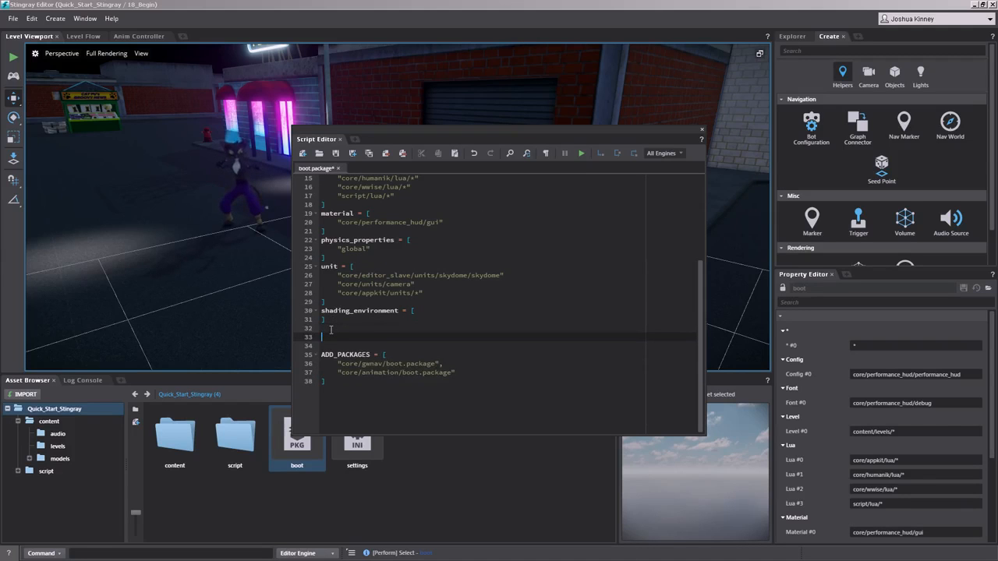
type("wwise_dep = [ \t\"content/audio/*\" ]")
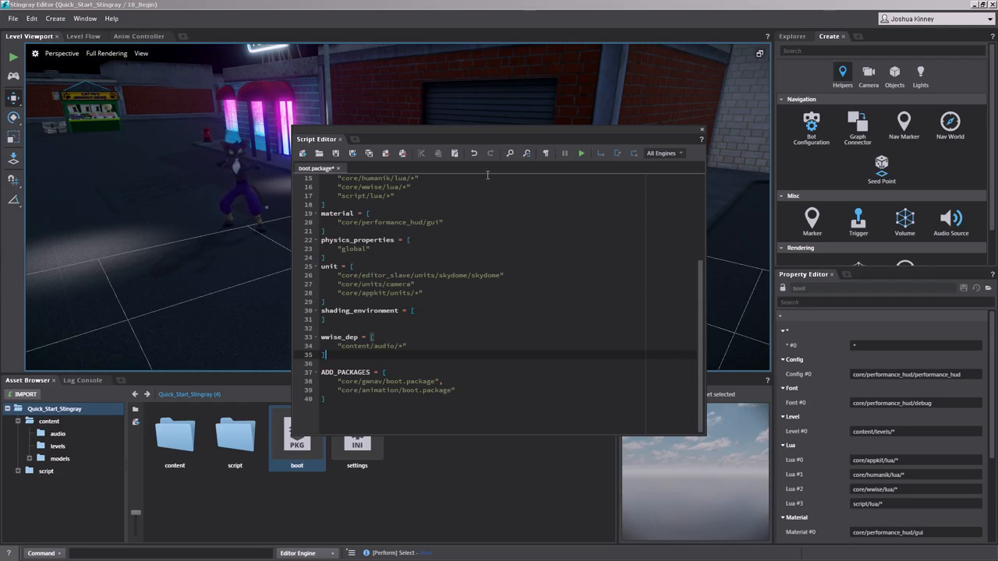
left_click(335, 152)
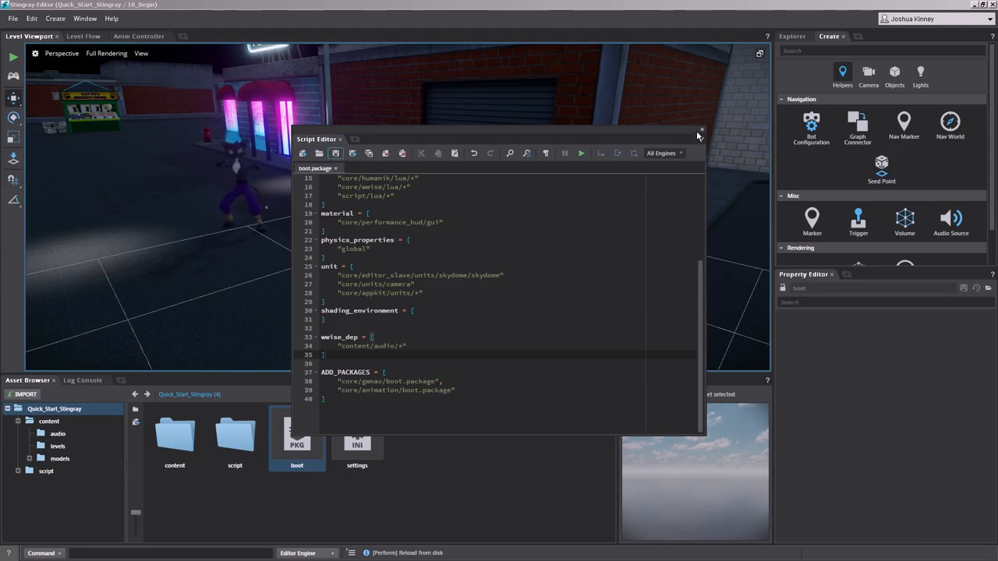
left_click(701, 130)
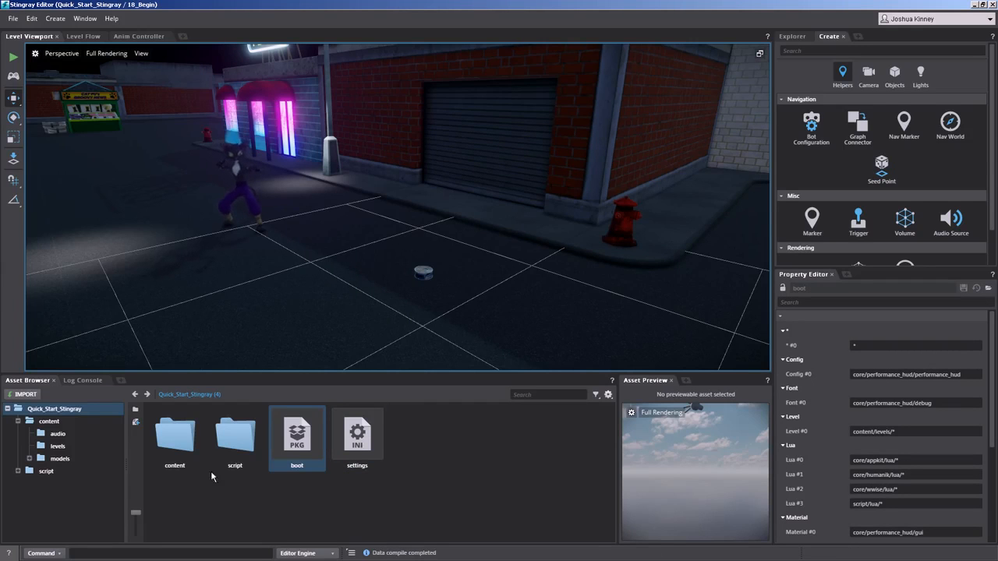
Step: Return to the default bank in content/audio and audition the punches and health pickup events again
left_click(49, 421)
double_click(174, 435)
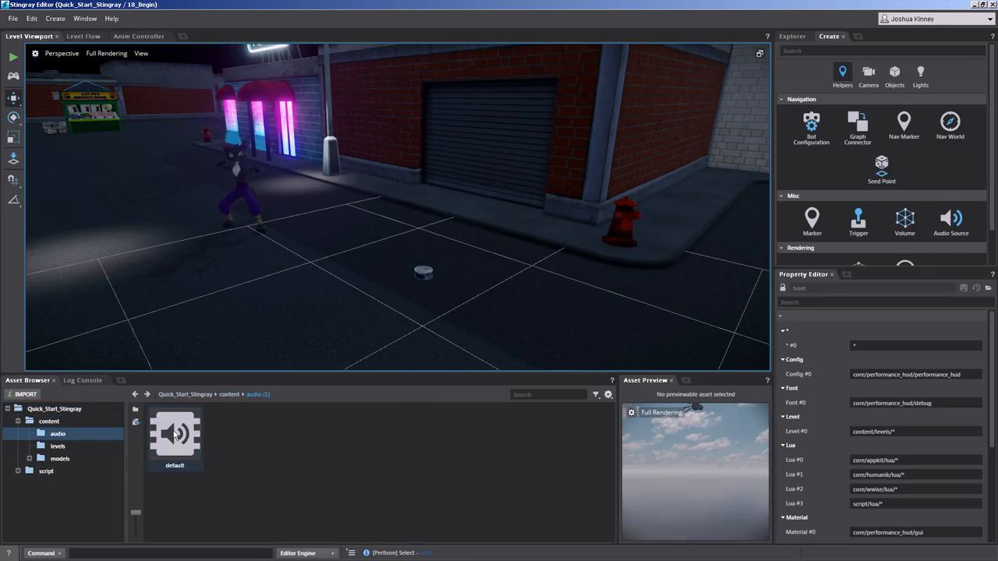
left_click(175, 434)
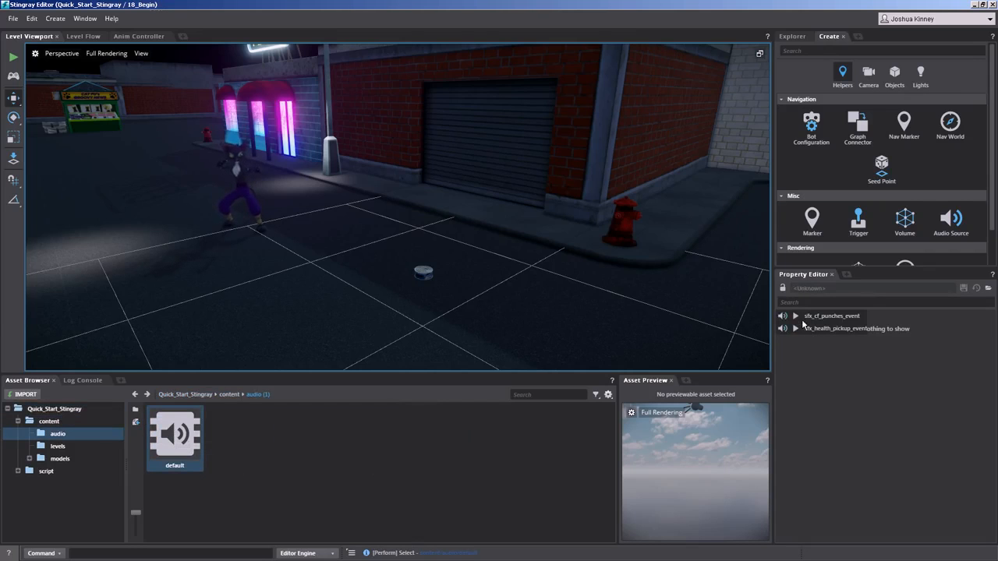
left_click(799, 316)
left_click(796, 329)
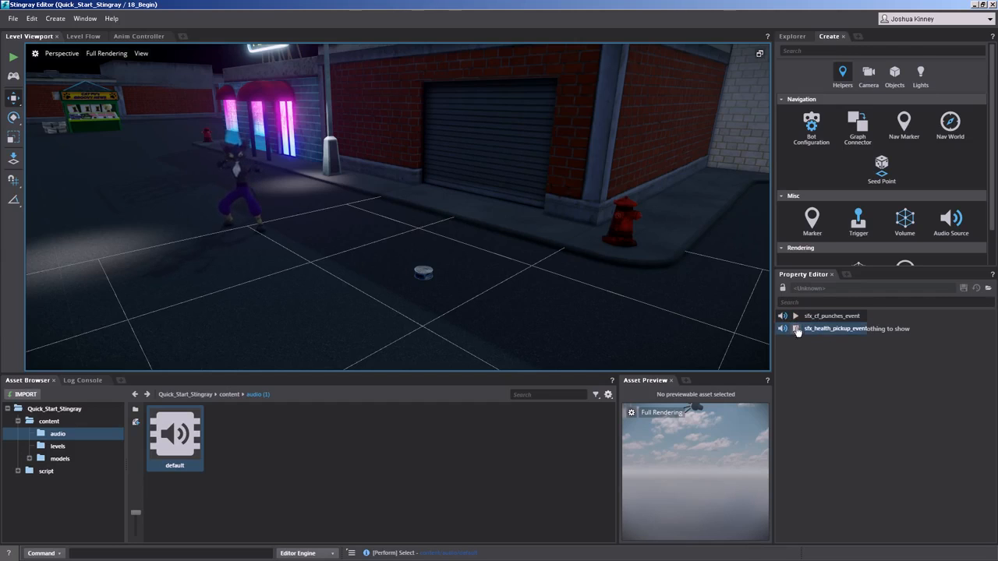
left_click(796, 316)
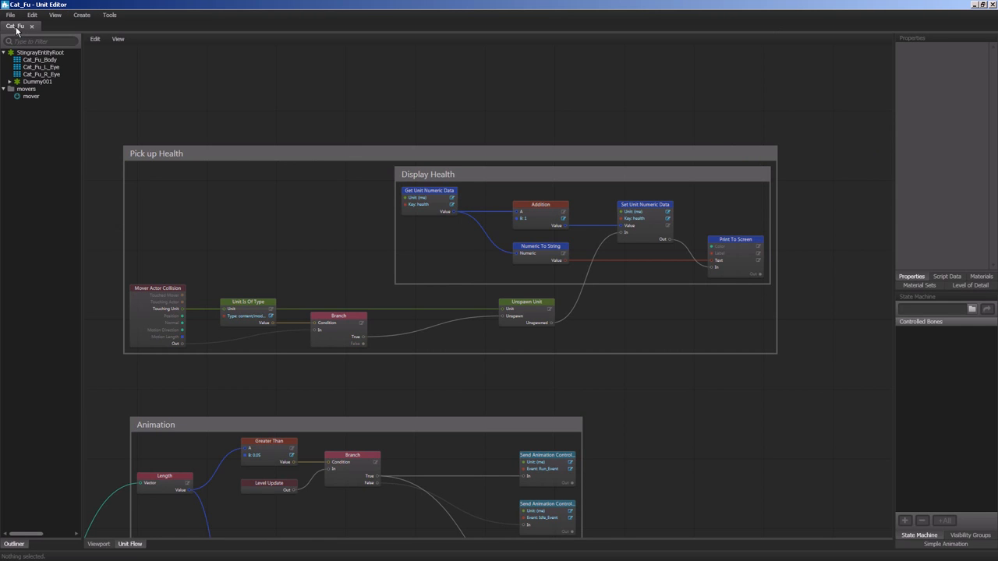
Step: Add a Wwise Trigger Event node between the Branch and Unspawn Unit nodes in the Pick up Health group
left_click_drag(227, 216, 254, 31)
left_click_drag(360, 149, 363, 290)
scroll(183, 243, "up", 1)
scroll(208, 247, "up", 2)
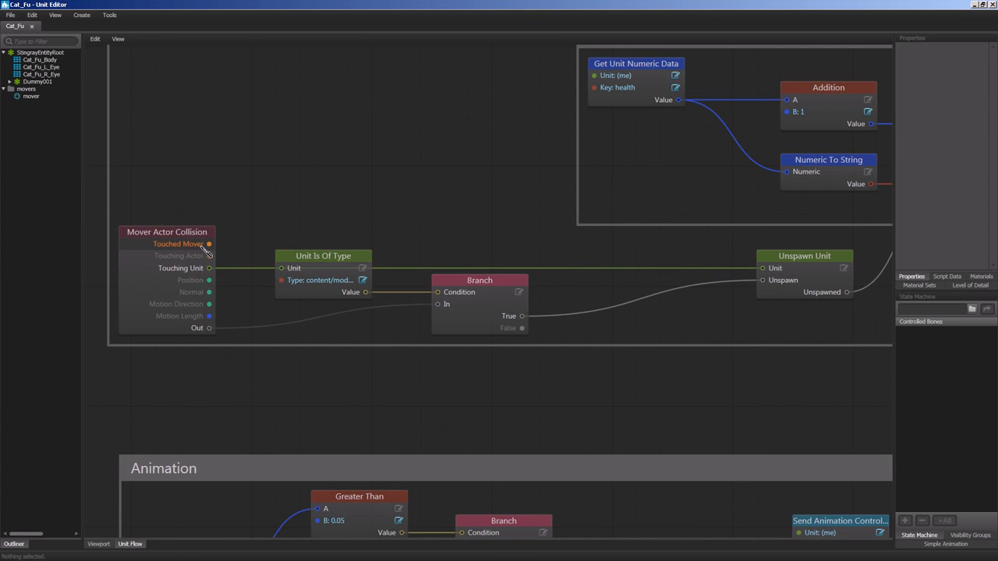
left_click_drag(397, 247, 299, 237)
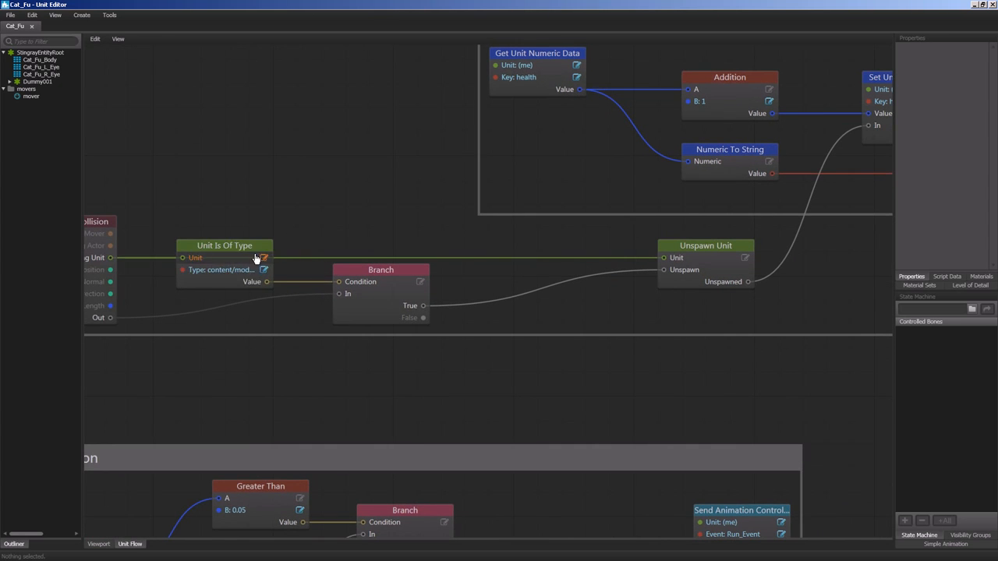
left_click_drag(367, 238, 229, 224)
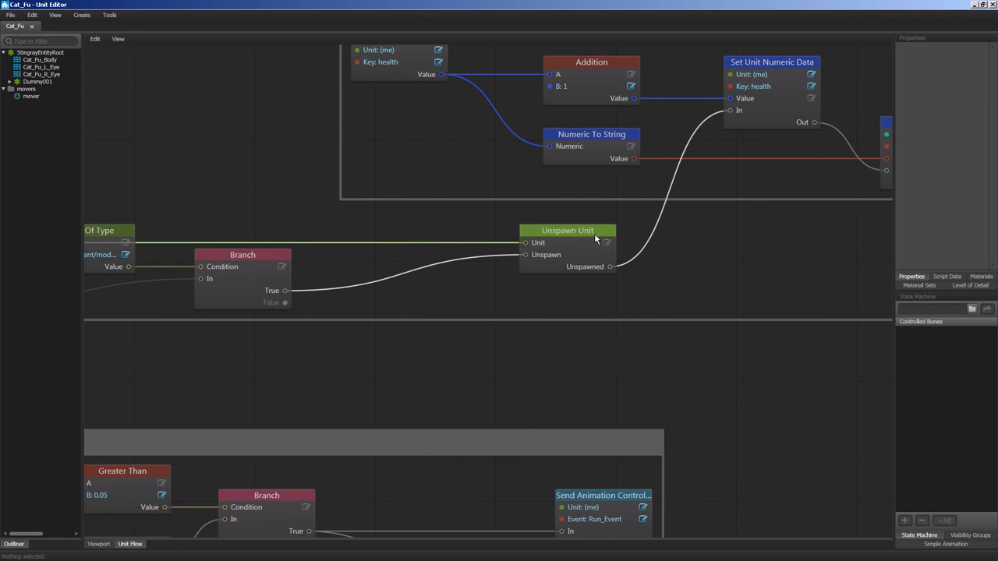
right_click(380, 257)
mouse_move(403, 292)
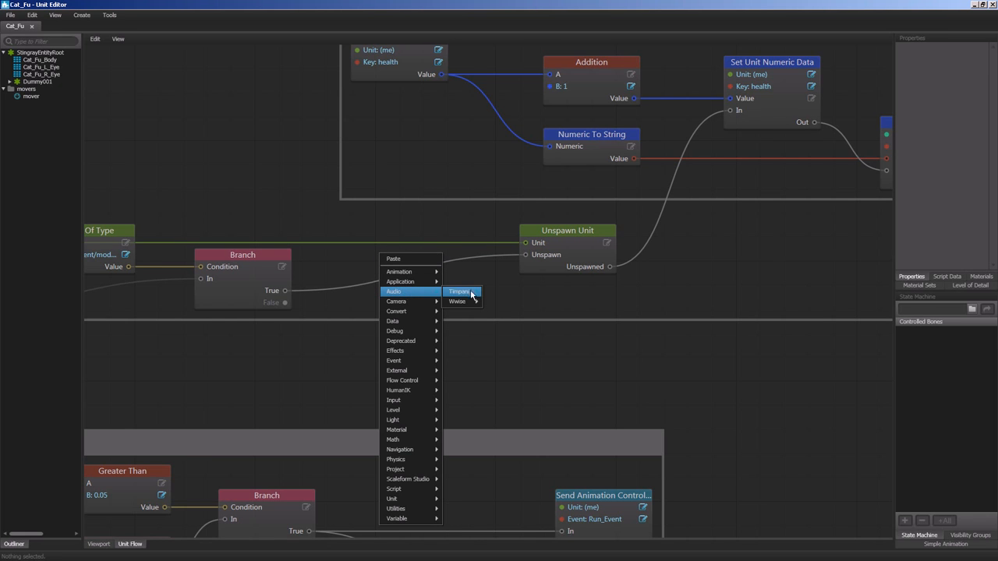
mouse_move(467, 302)
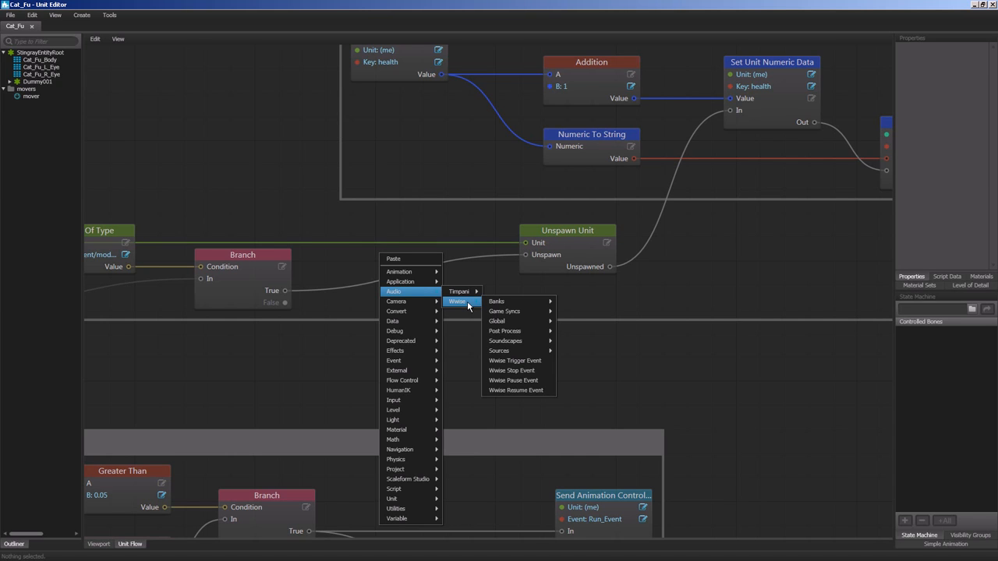
mouse_move(526, 323)
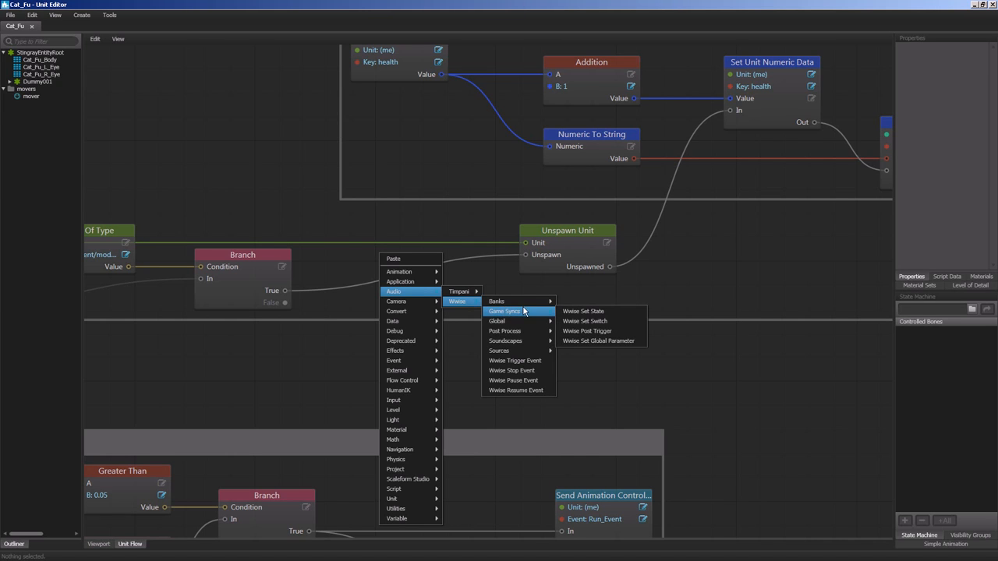
left_click(529, 364)
Step: Set the Wwise Trigger Event node's Name to sfx_health_pickup_event and its Unit to My Unit
mouse_move(393, 171)
left_mouse_down()
mouse_move(387, 234)
mouse_move(245, 80)
mouse_move(302, 254)
mouse_move(294, 177)
mouse_move(381, 296)
mouse_move(419, 321)
mouse_move(402, 327)
left_mouse_up()
scroll(234, 93, "down", 4)
scroll(384, 327, "up", 3)
left_click_drag(298, 304, 285, 235)
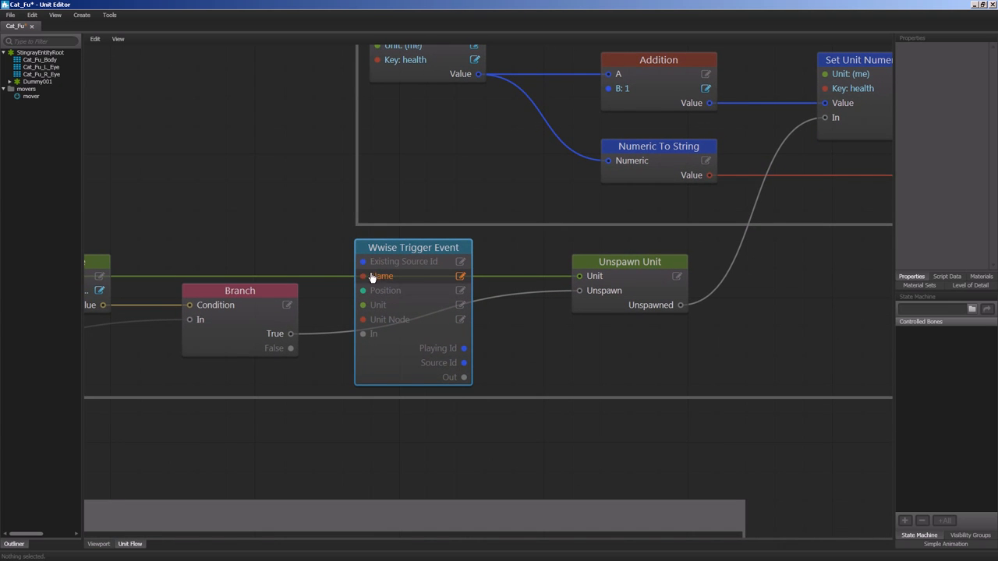
left_click(460, 279)
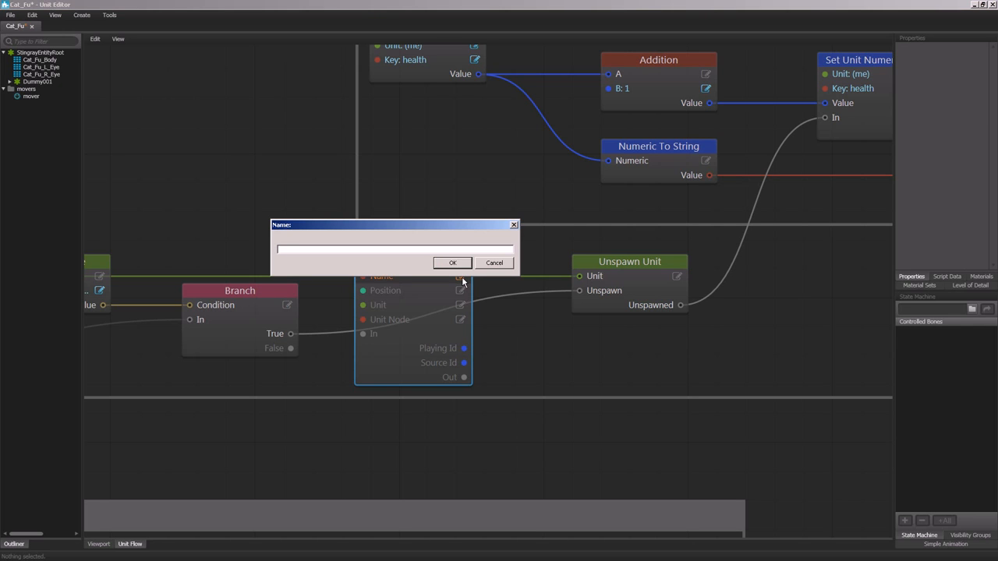
type("d")
key("Return")
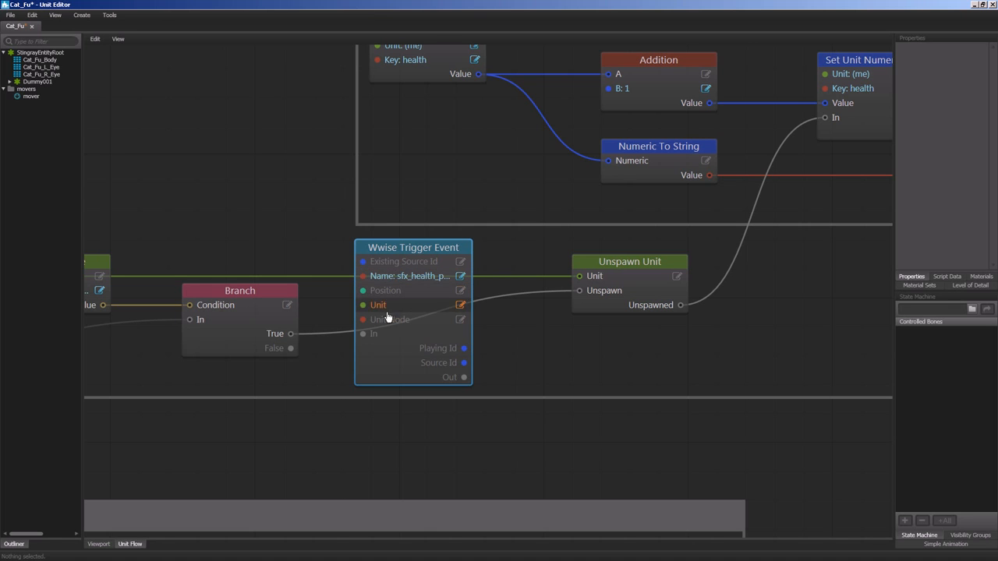
left_click(459, 306)
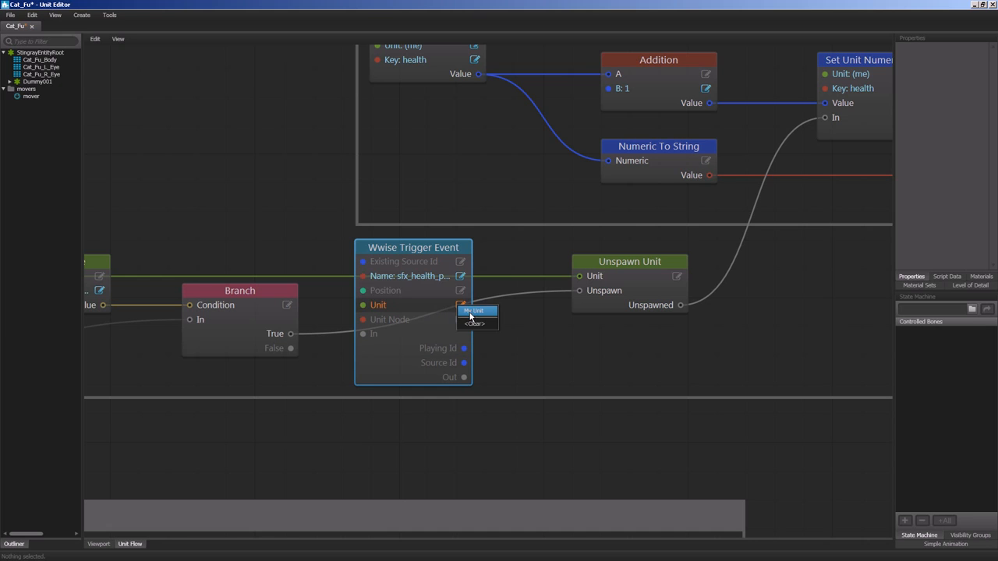
left_click(472, 311)
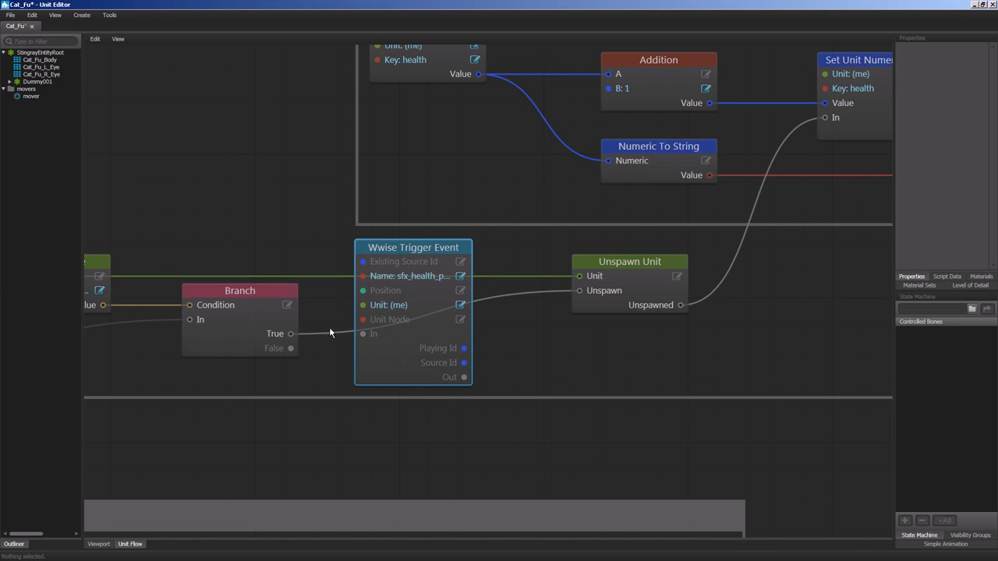
Step: Route the Branch's True output through the Wwise Trigger Event to Unspawn Unit's Unspawn input, replacing the direct Branch connection
left_click_drag(292, 335, 367, 338)
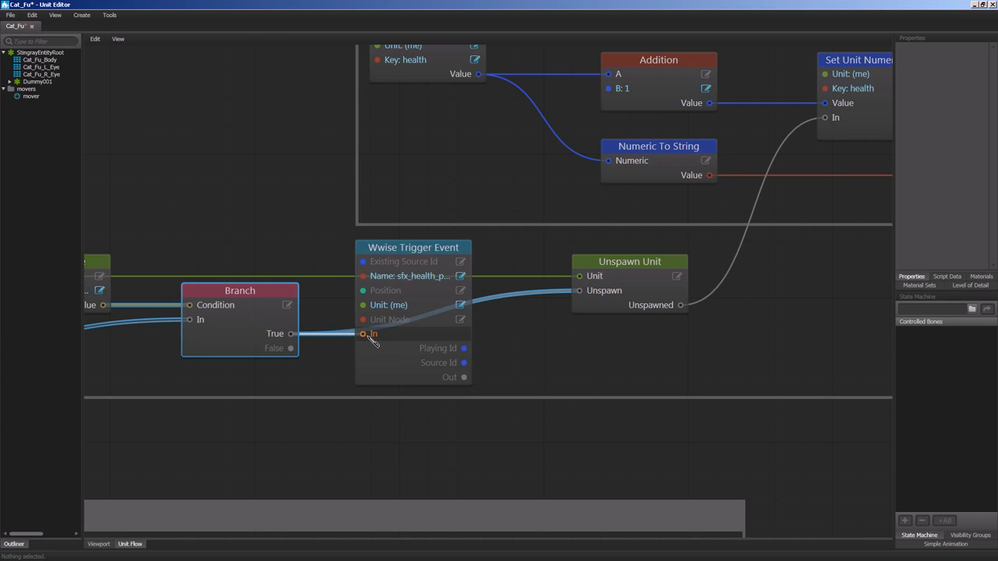
left_click(469, 378)
left_click_drag(471, 377, 578, 291)
left_click(489, 300)
key("Delete")
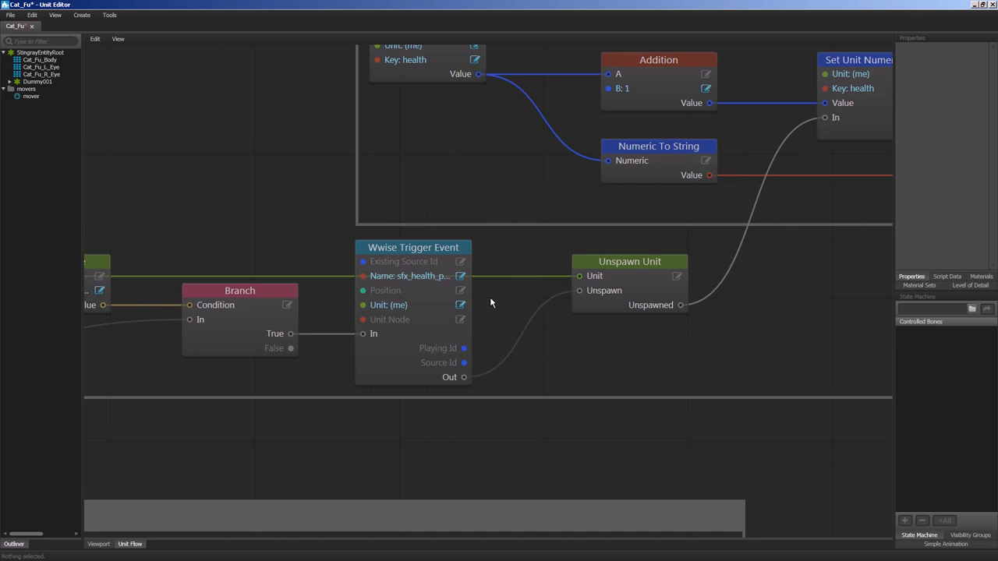
Step: Save the Cat_Fu unit and test the level in the Stingray Editor, closing the test window and launching it again
scroll(491, 303, "down", 2)
key("ctrl+s")
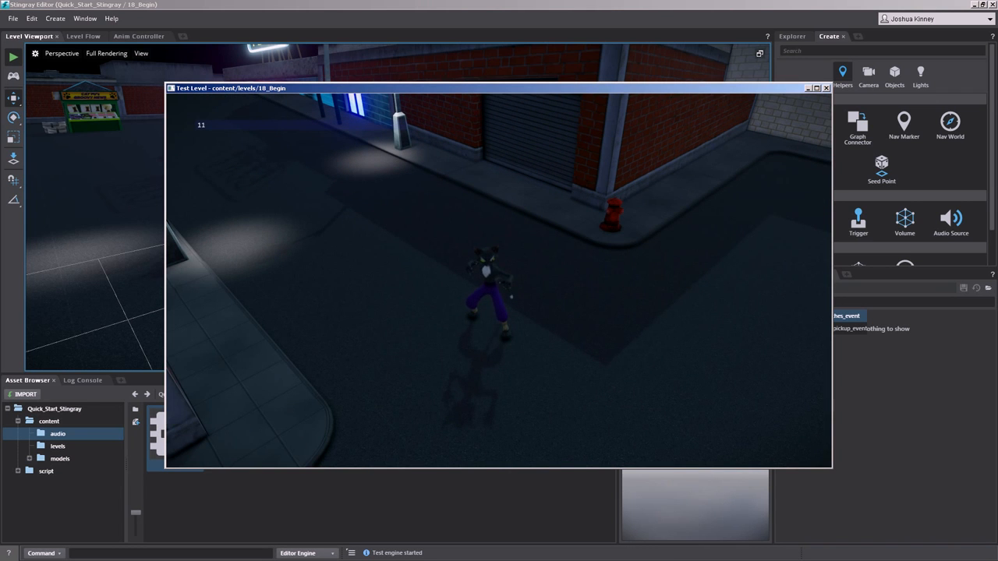
key("Escape")
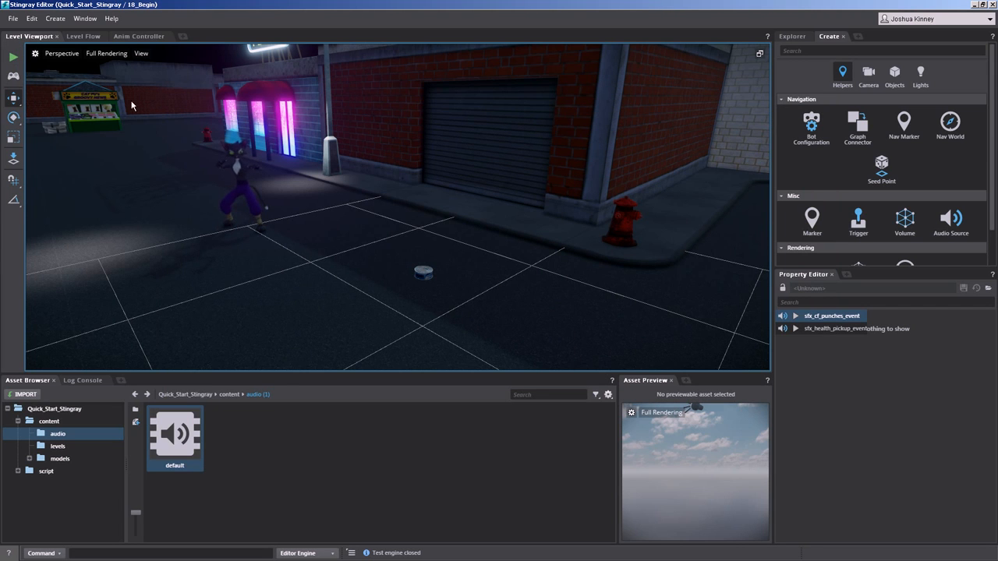
left_click(14, 57)
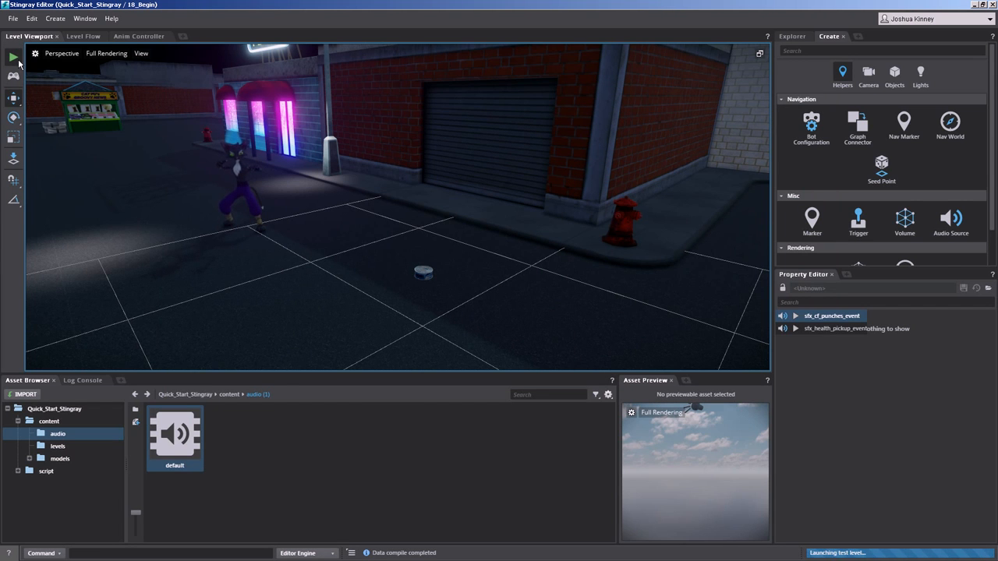